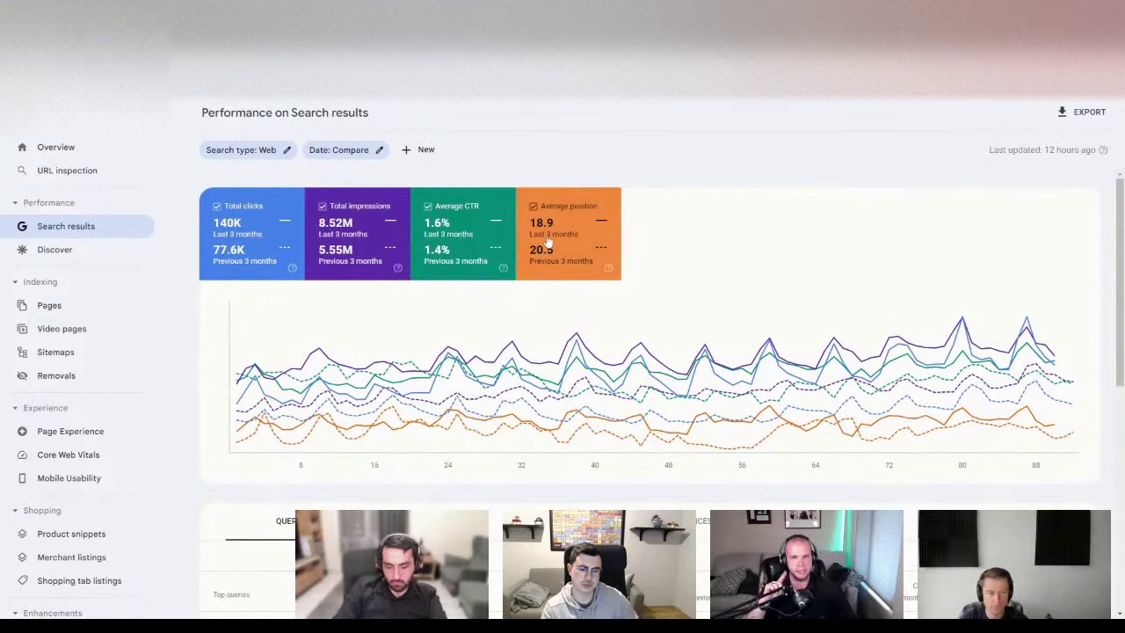
- Review the three-month search performance comparison down to the top queries' clicks, impressions and CTR
scroll(733, 251, "down", 1)
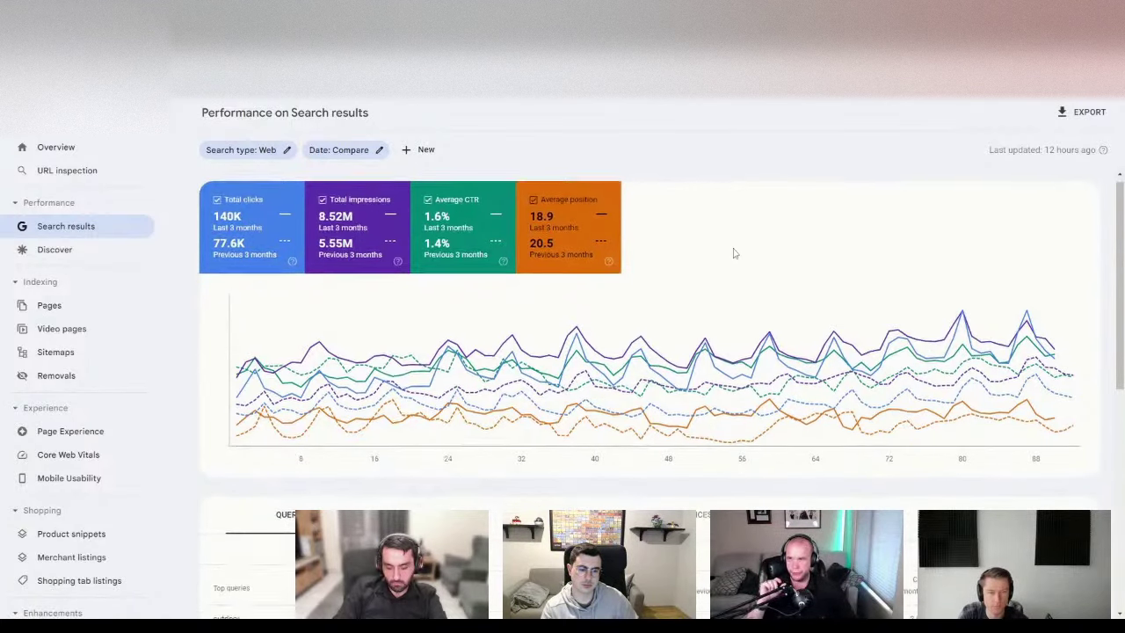
scroll(734, 253, "down", 3)
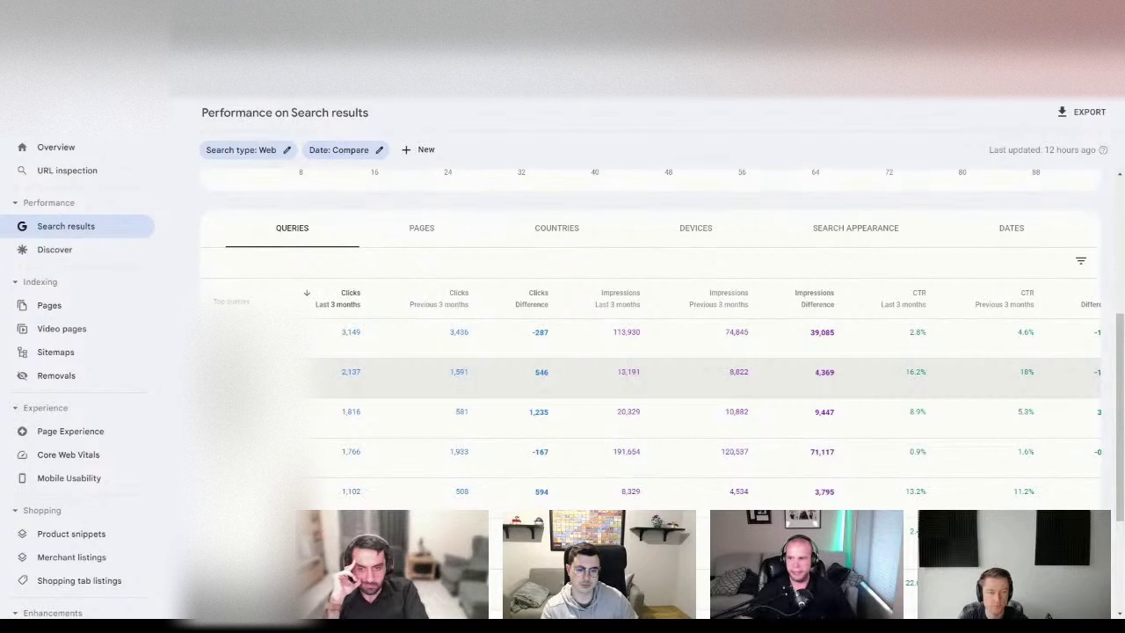
- Switch to the Google Ads Campaigns report, select the TM - HV campaign and review its cost and conversion changes
key("ctrl+Tab")
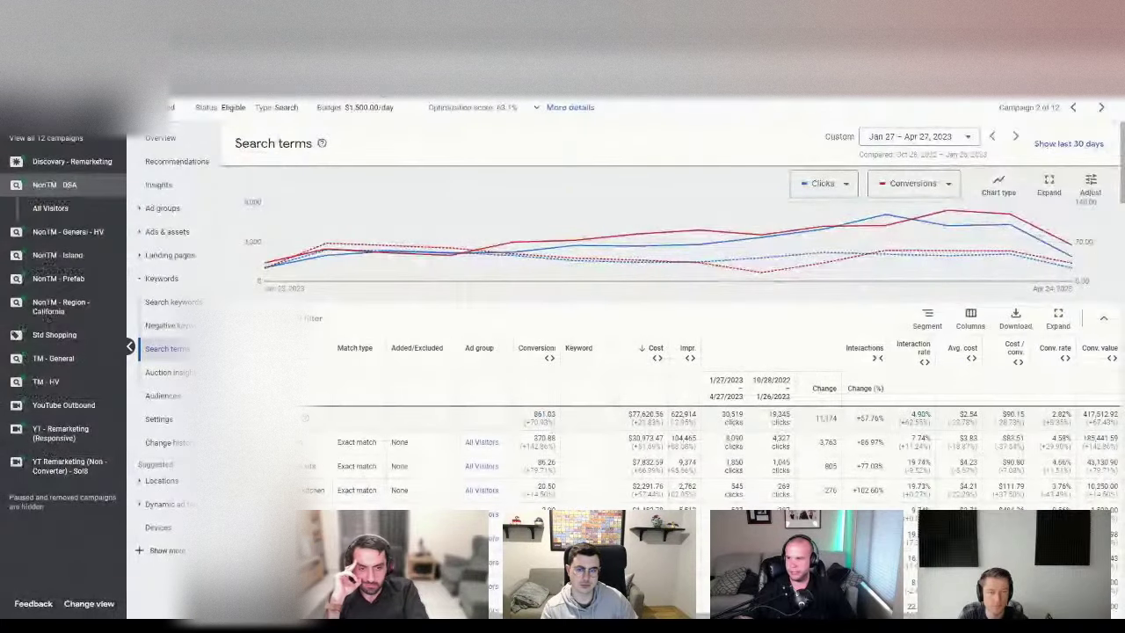
key("ctrl+Tab")
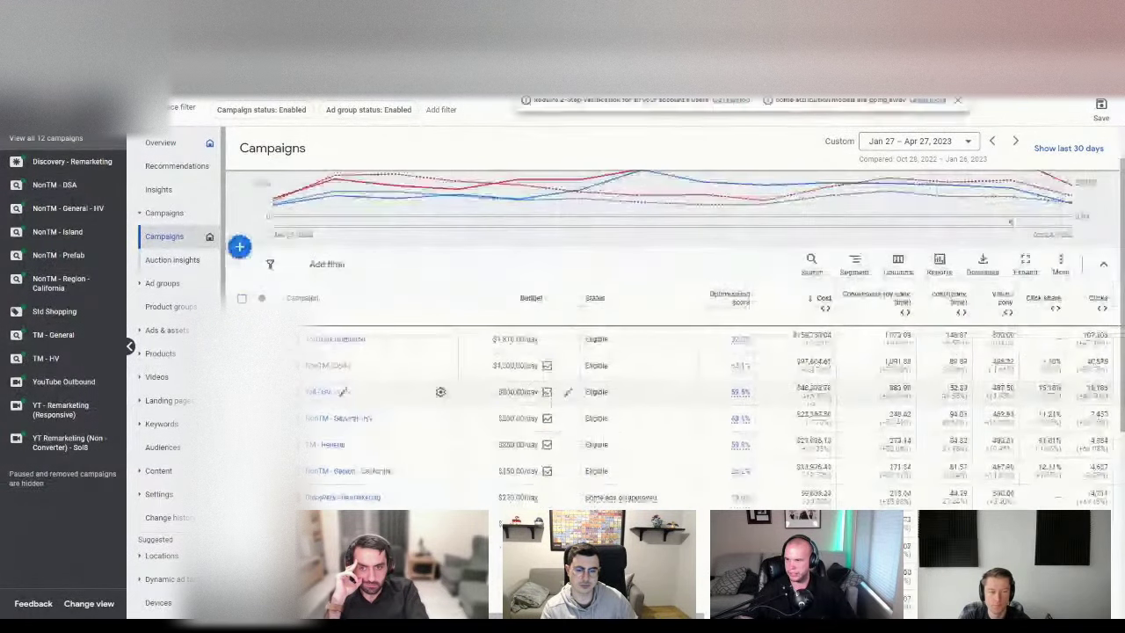
left_click(242, 391)
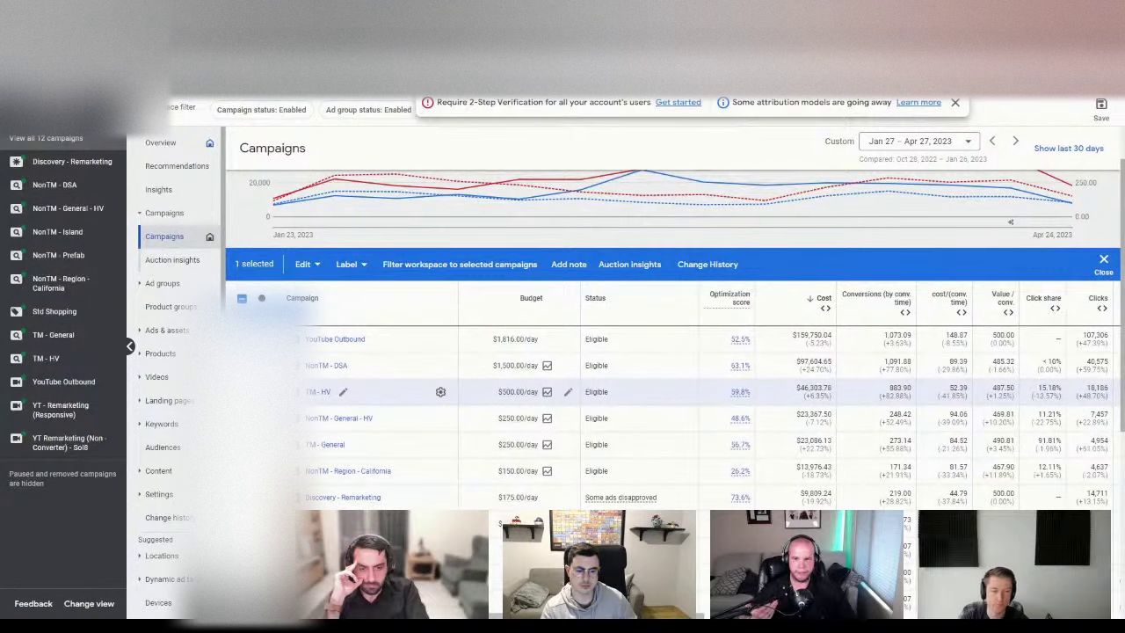
scroll(668, 369, "down", 1)
scroll(439, 333, "down", 1)
scroll(440, 321, "up", 1)
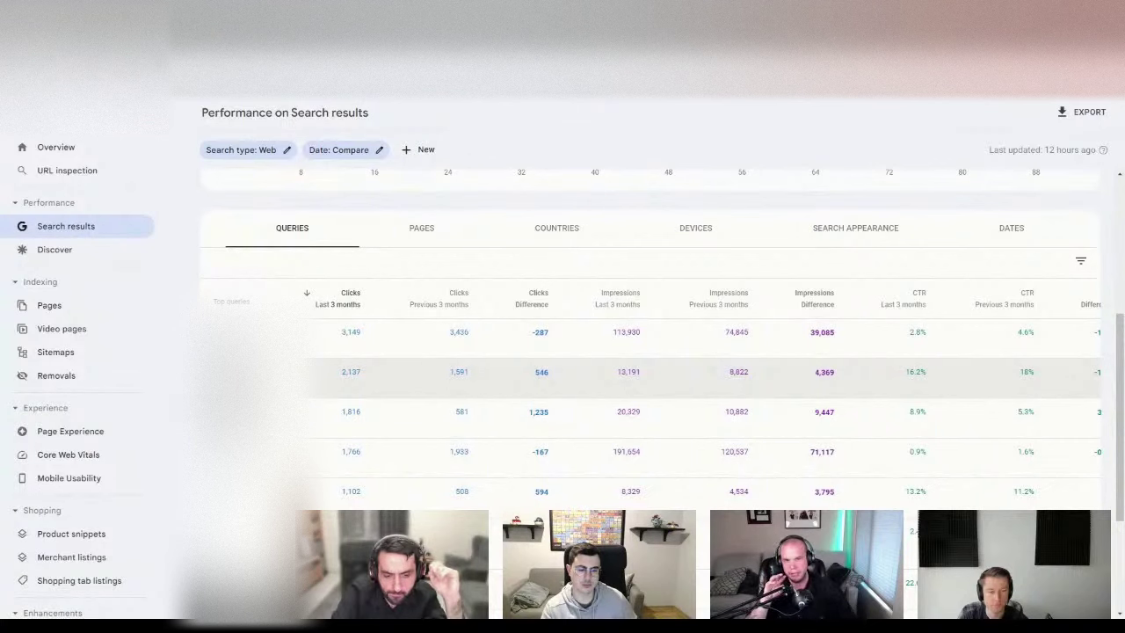
- Cross-check the Google Ads campaign figures against the Search Console query comparison
key("alt+Tab")
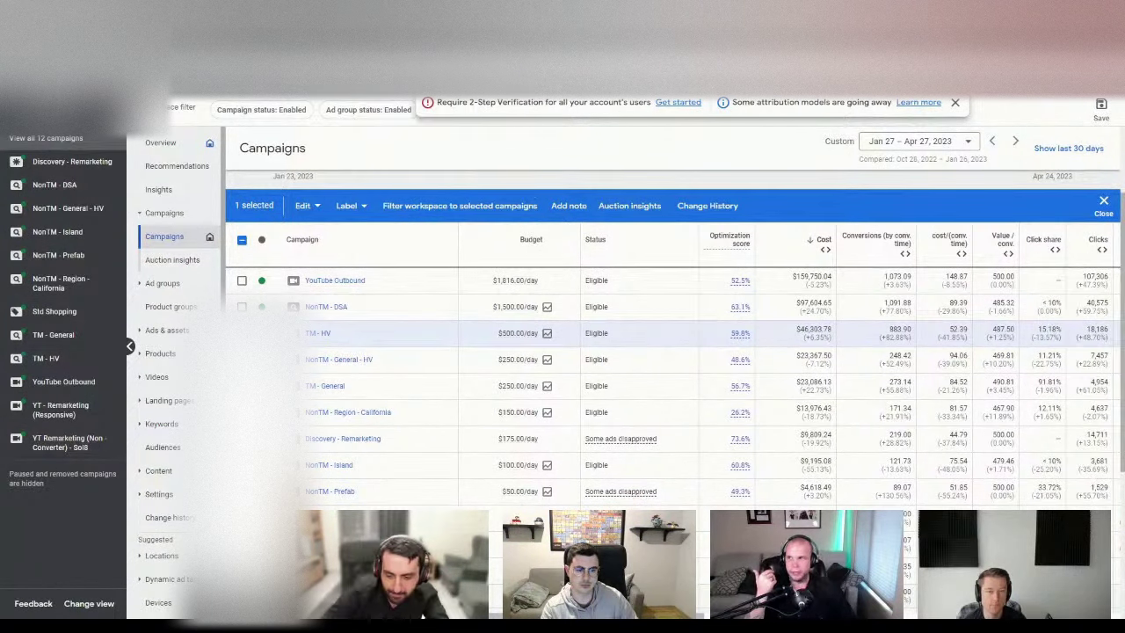
key("alt+Tab")
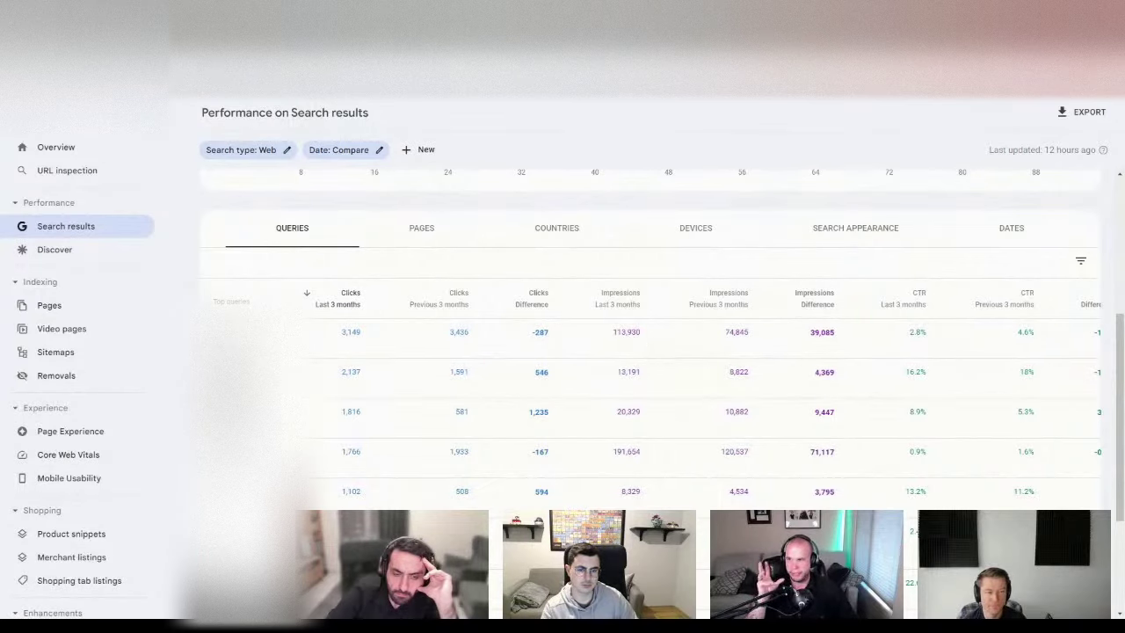
- Switch to the Google Analytics Channels report and highlight the second channel's users, users change and goal completions change
key("ctrl+Tab")
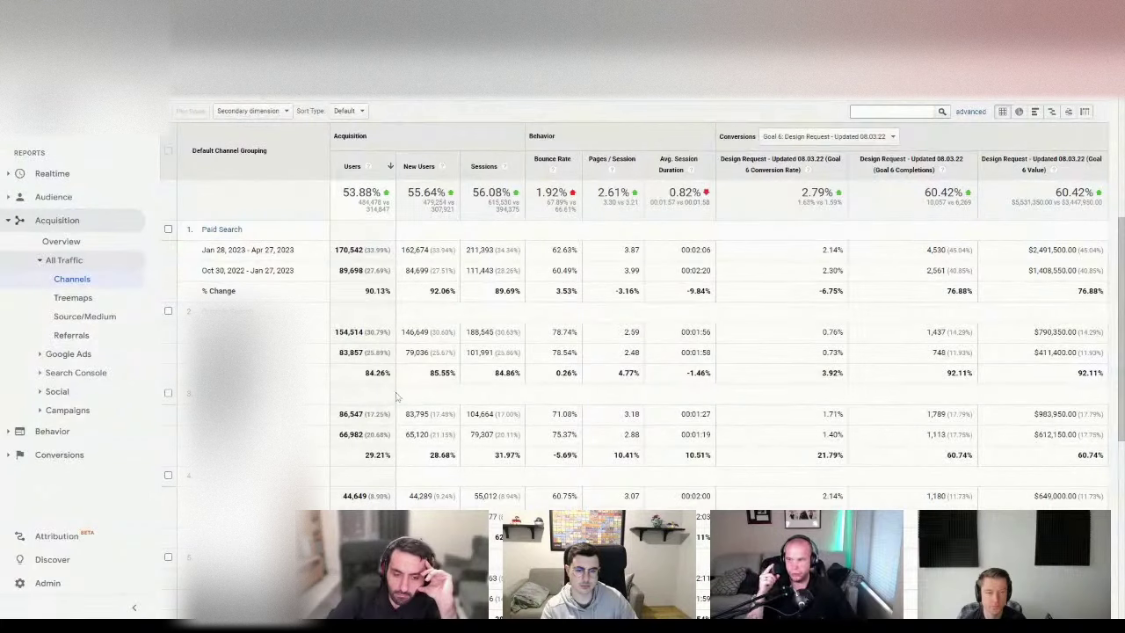
double_click(348, 333)
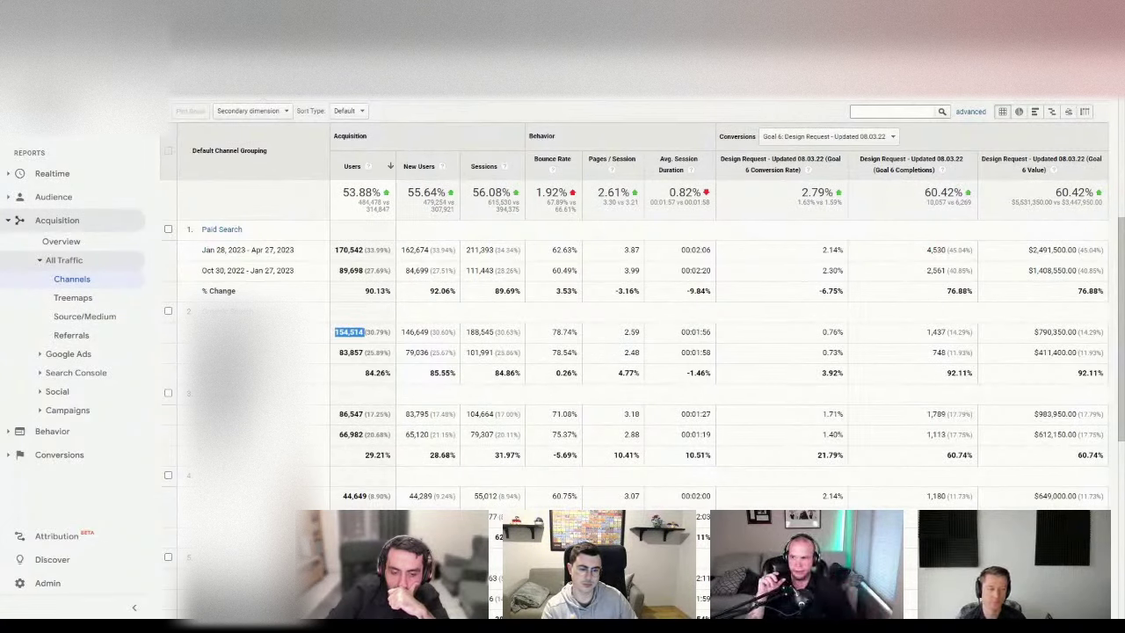
left_click_drag(365, 378, 391, 376)
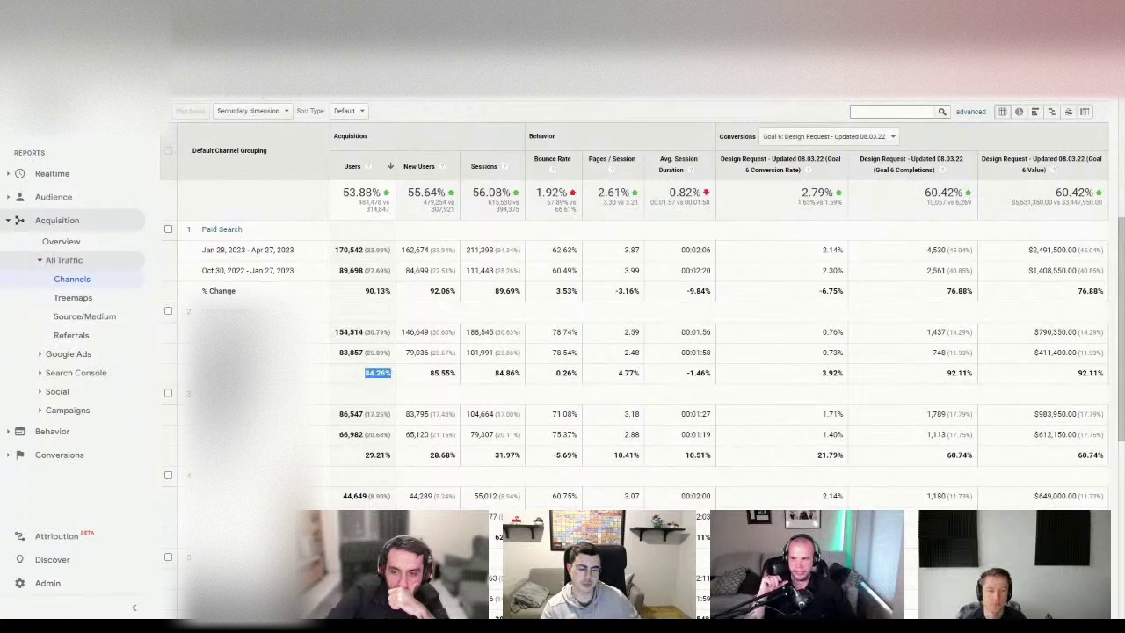
left_click_drag(946, 374, 975, 378)
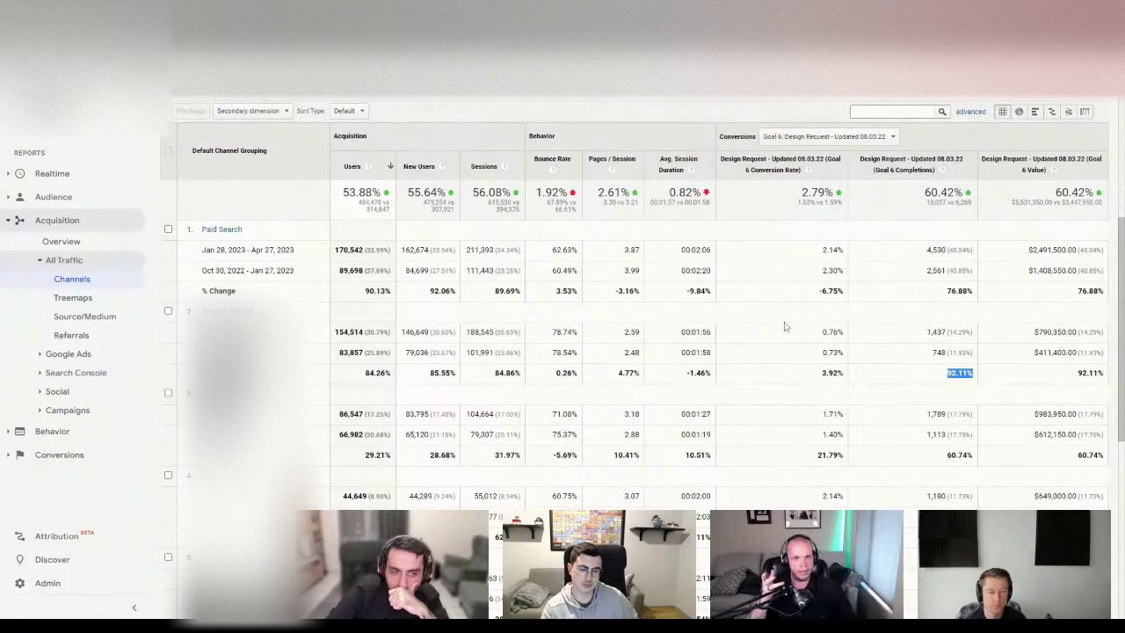
- Recheck the Search Console queries and highlight the second channel's changes in goal completions and users in Google Analytics again
key("ctrl+Tab")
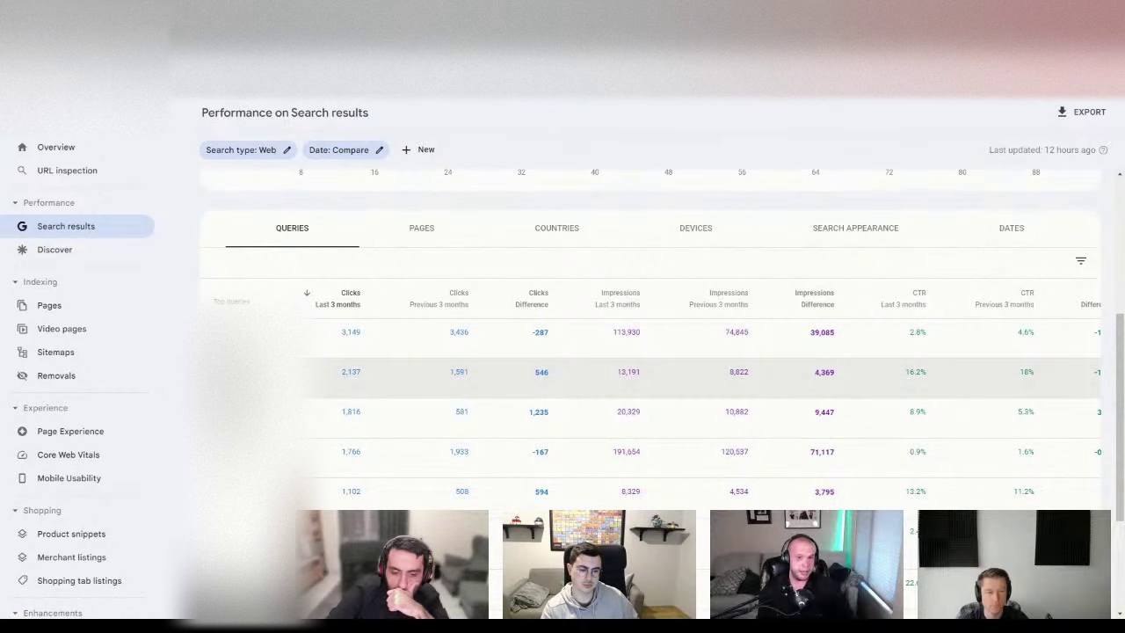
key("ctrl+Tab")
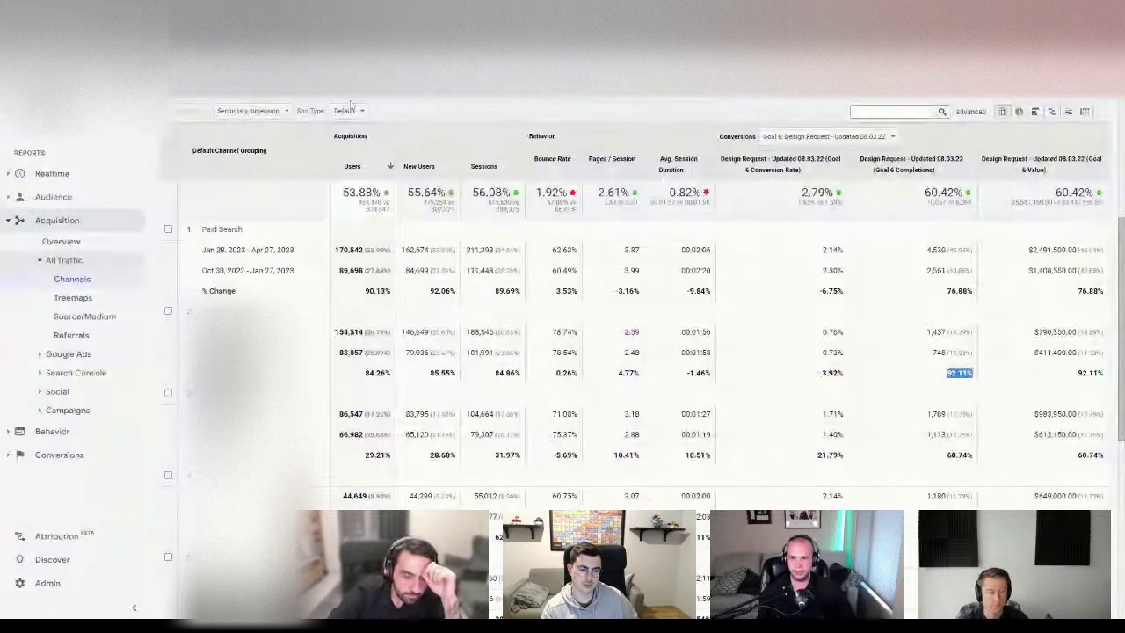
double_click(960, 373)
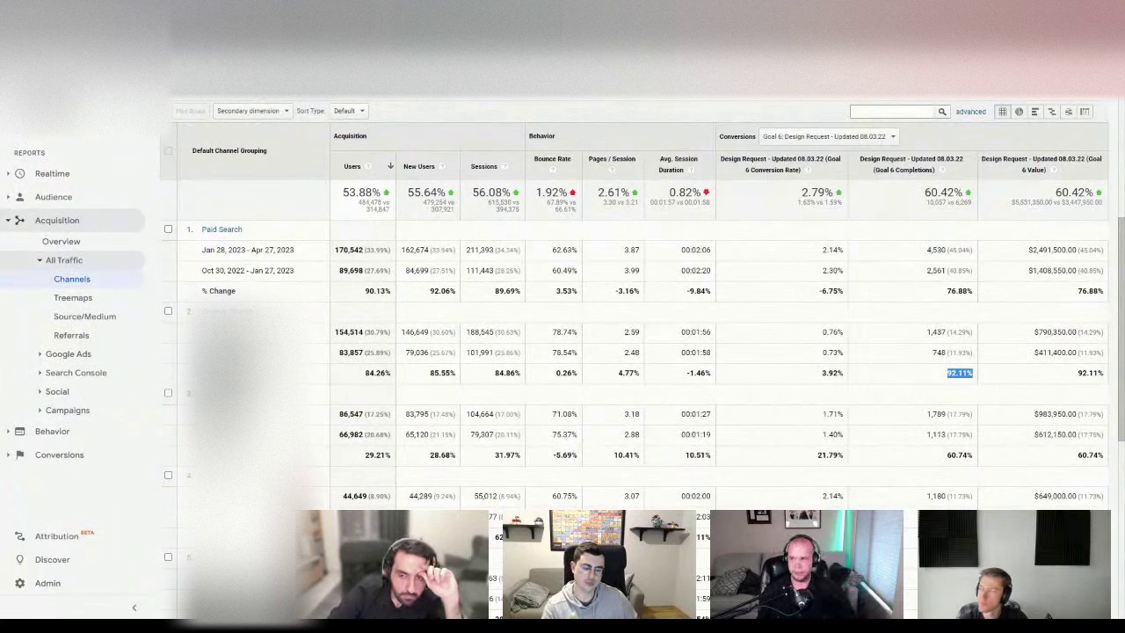
double_click(377, 373)
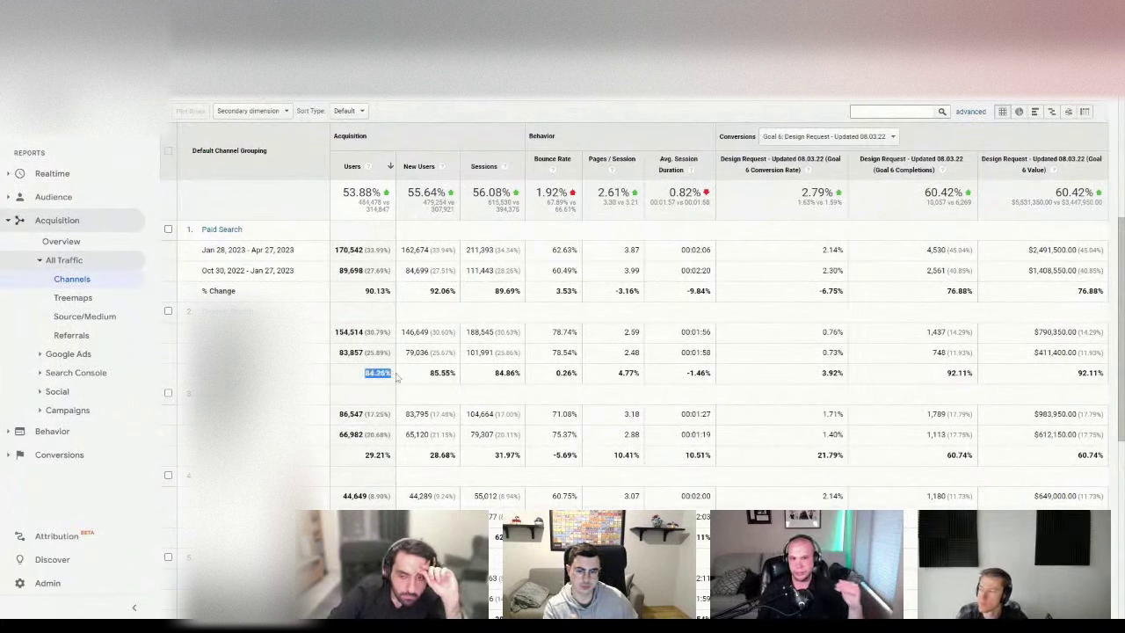
double_click(958, 373)
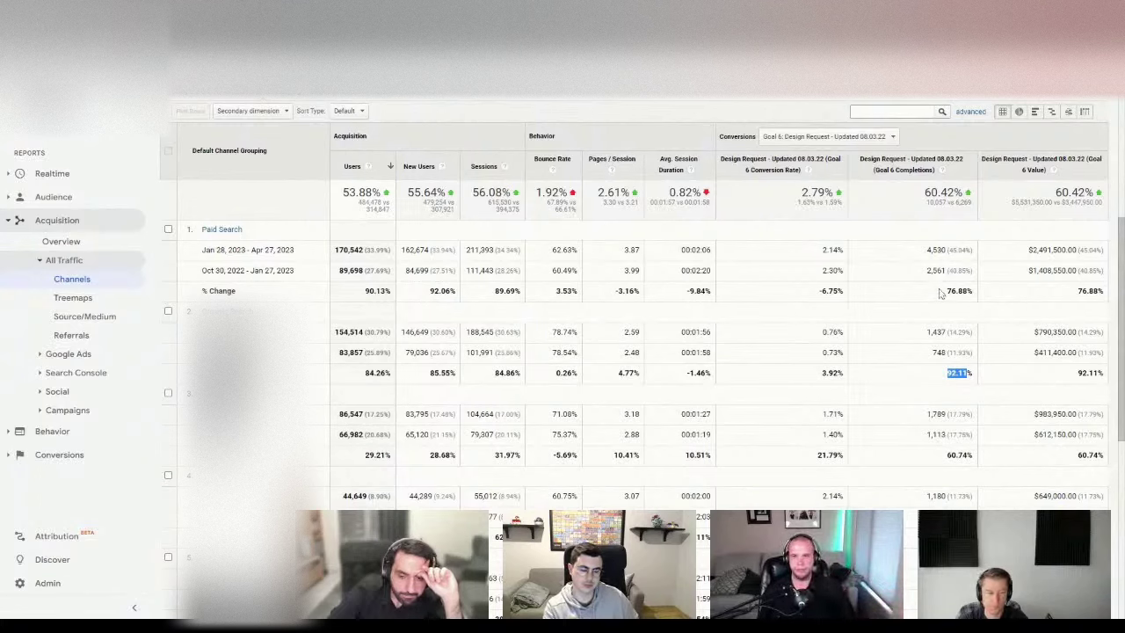
- Highlight the percentage changes in Paid Search goal completions and users in the Channels report
left_click_drag(943, 293, 971, 292)
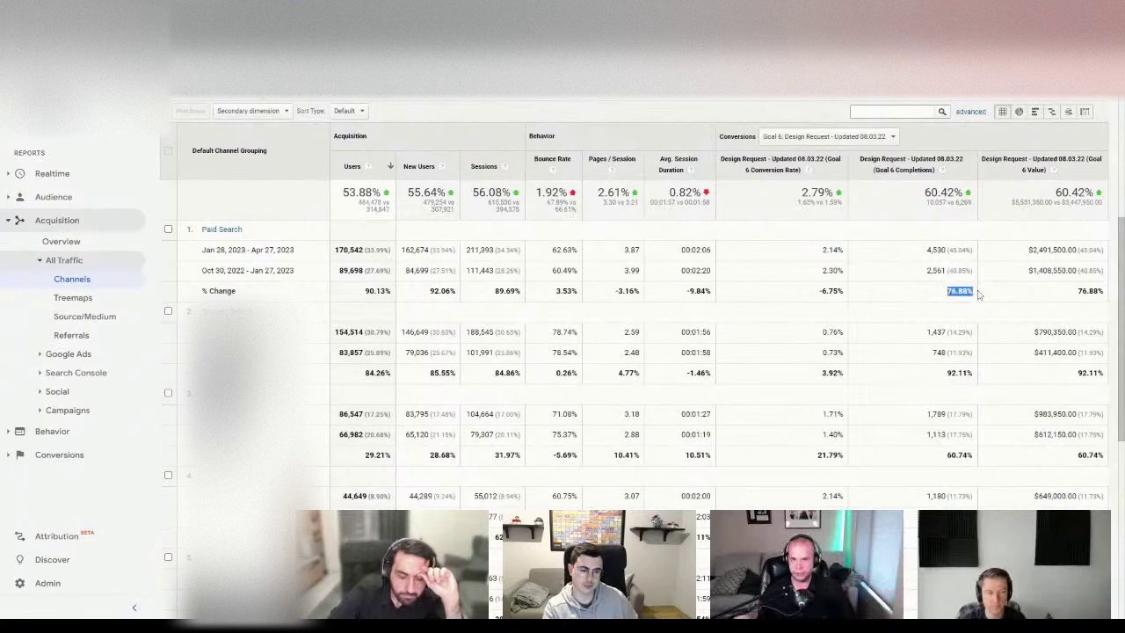
left_click_drag(364, 291, 387, 291)
left_click_drag(939, 293, 972, 293)
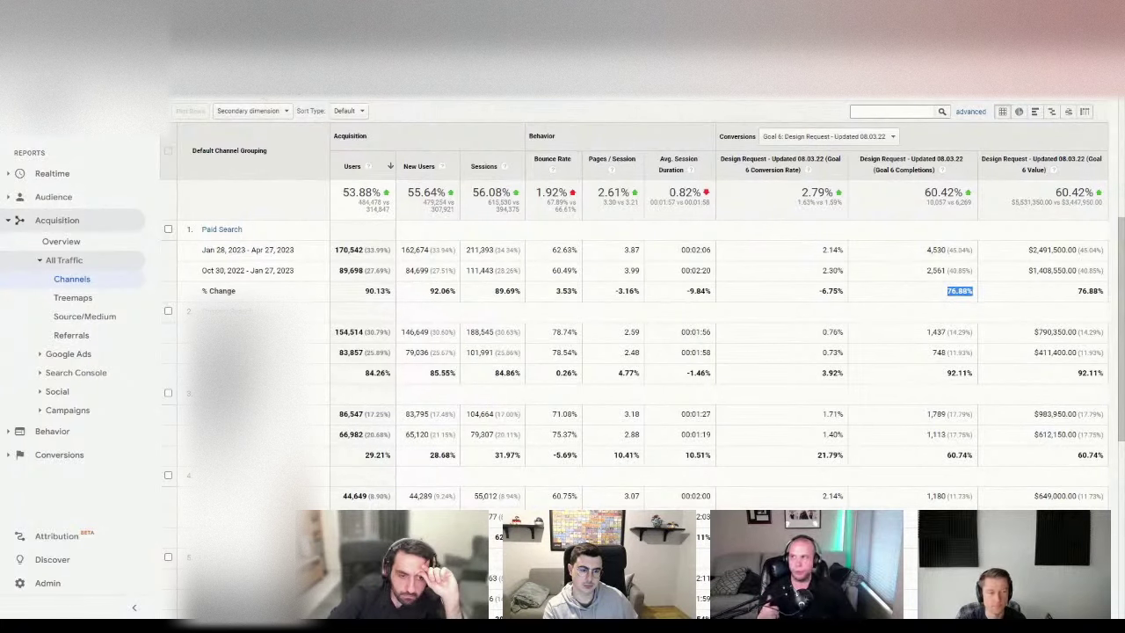
- Return to Search Console's performance report and check its date range comparison settings
key("ctrl+Tab")
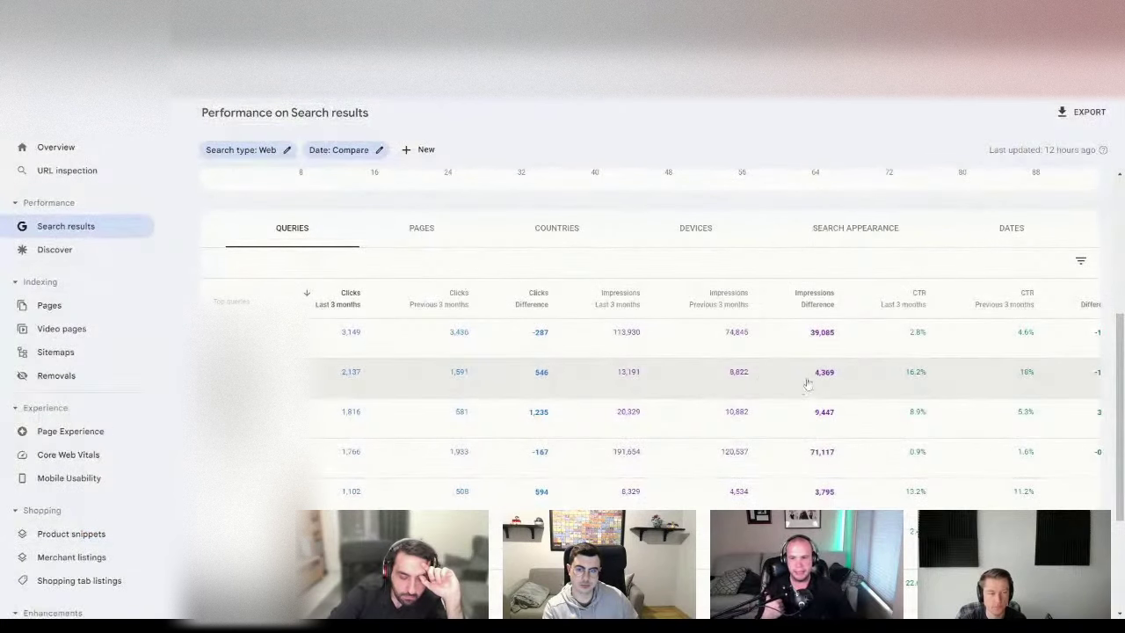
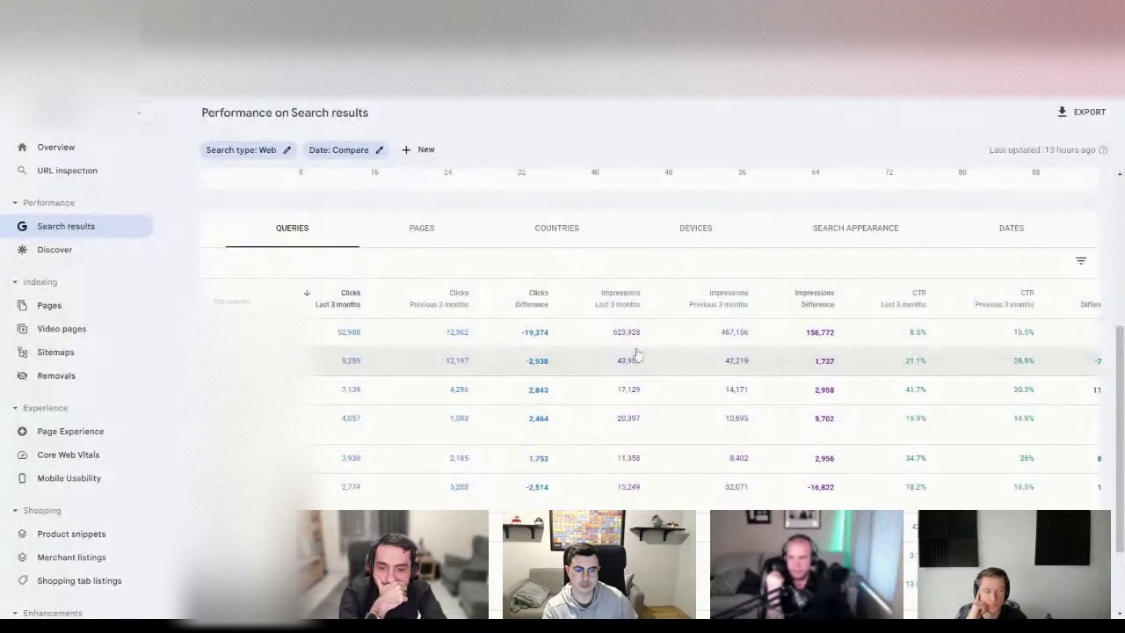
scroll(633, 354, "up", 3)
left_click(341, 149)
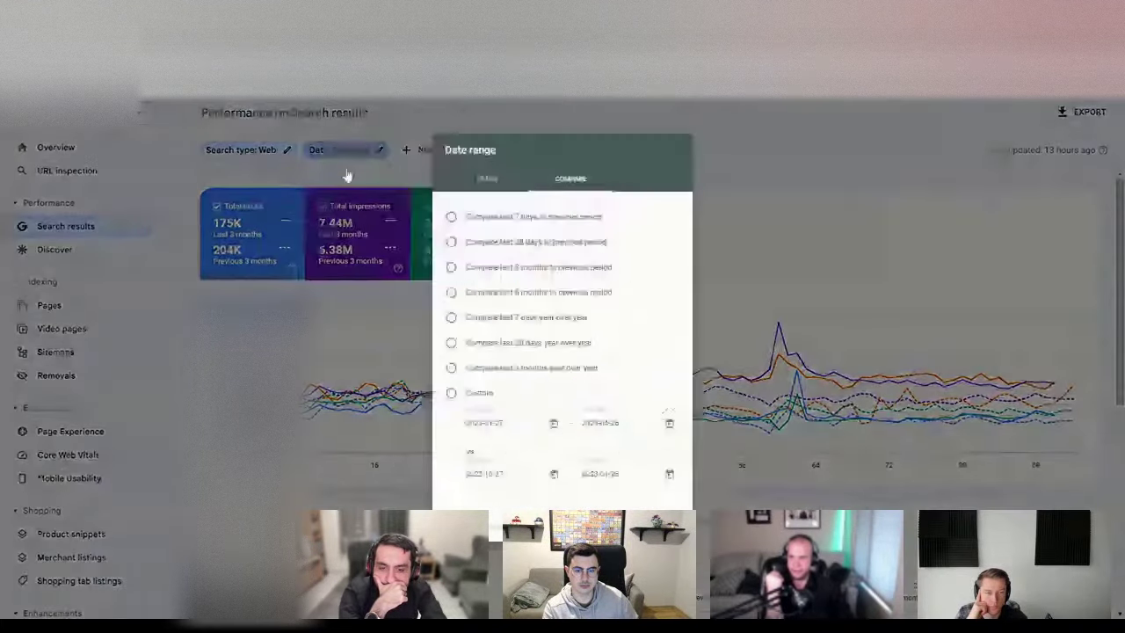
left_click(773, 146)
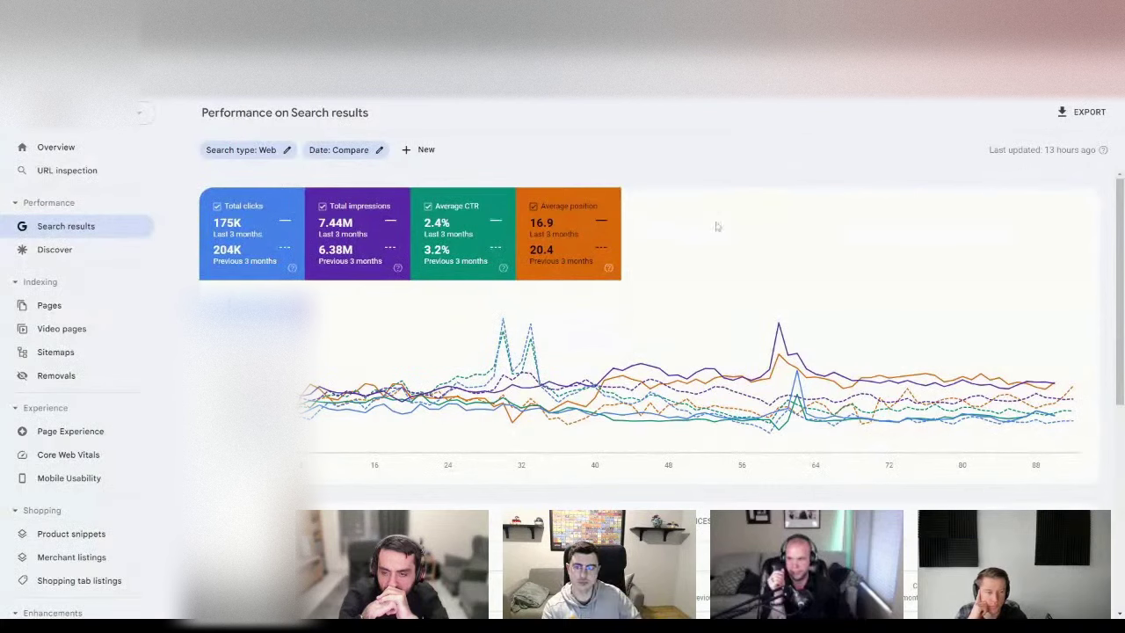
- Capture the queries table and mark the top query's impressions difference, clicks difference and CTR values in red
scroll(716, 226, "down", 3)
scroll(690, 307, "down", 1)
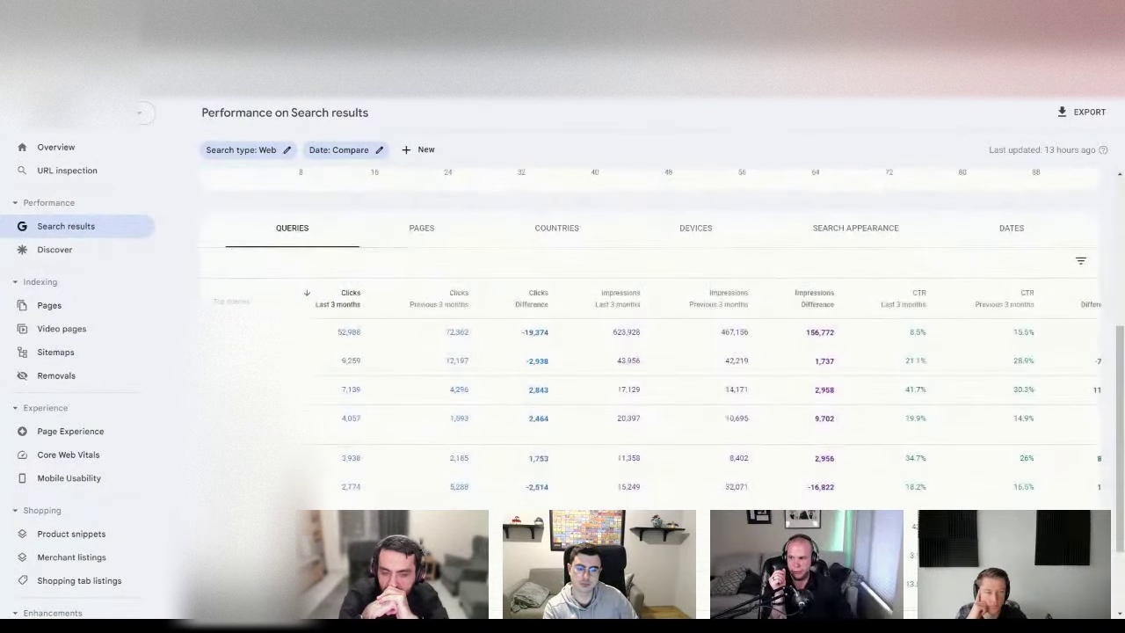
key("Print")
left_click_drag(170, 255, 1113, 615)
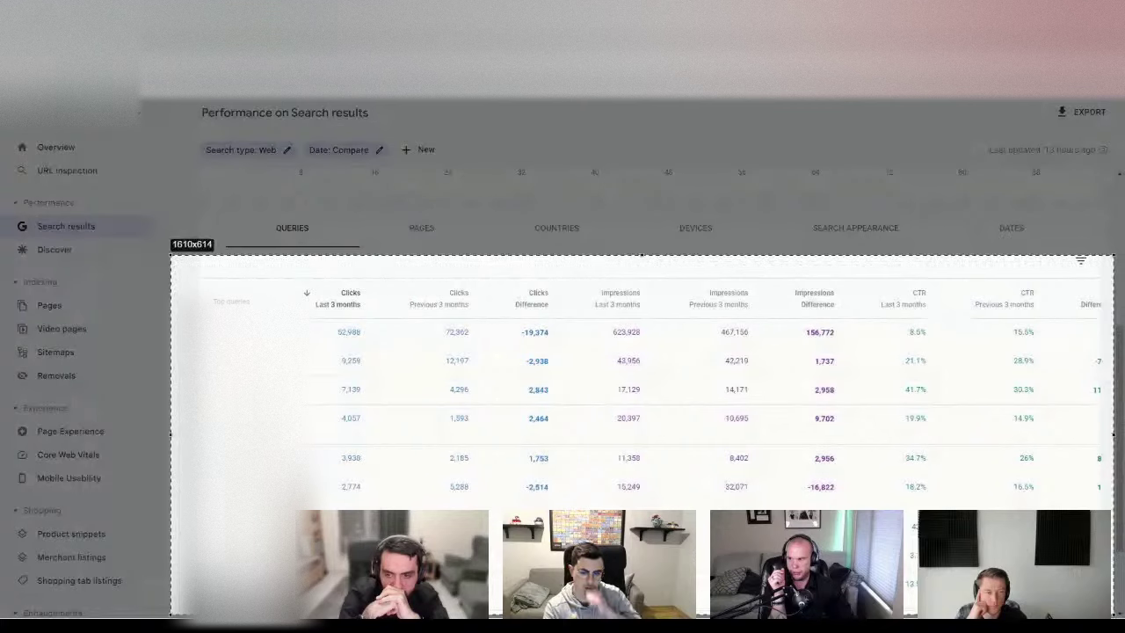
left_click_drag(1113, 615, 1113, 615)
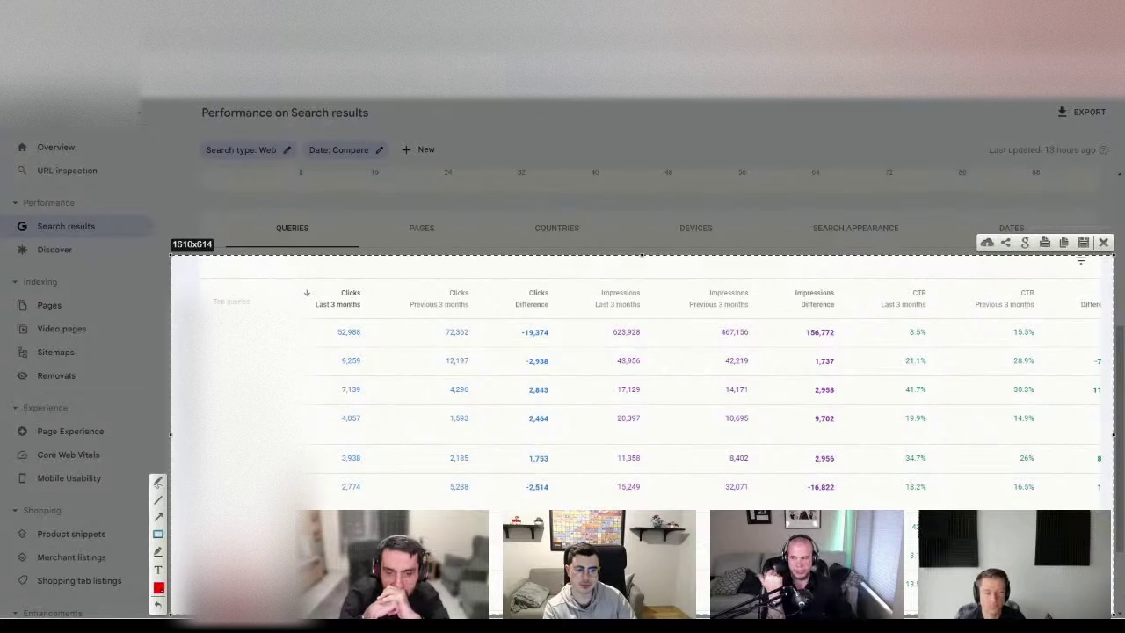
left_click_drag(806, 341, 841, 341)
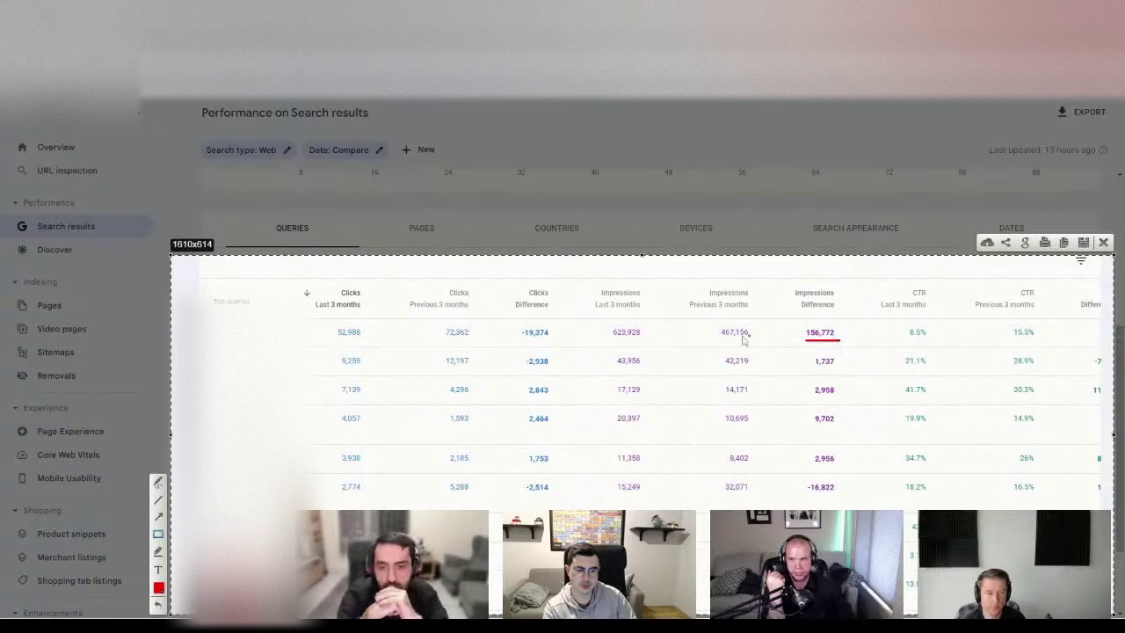
left_click_drag(524, 343, 556, 345)
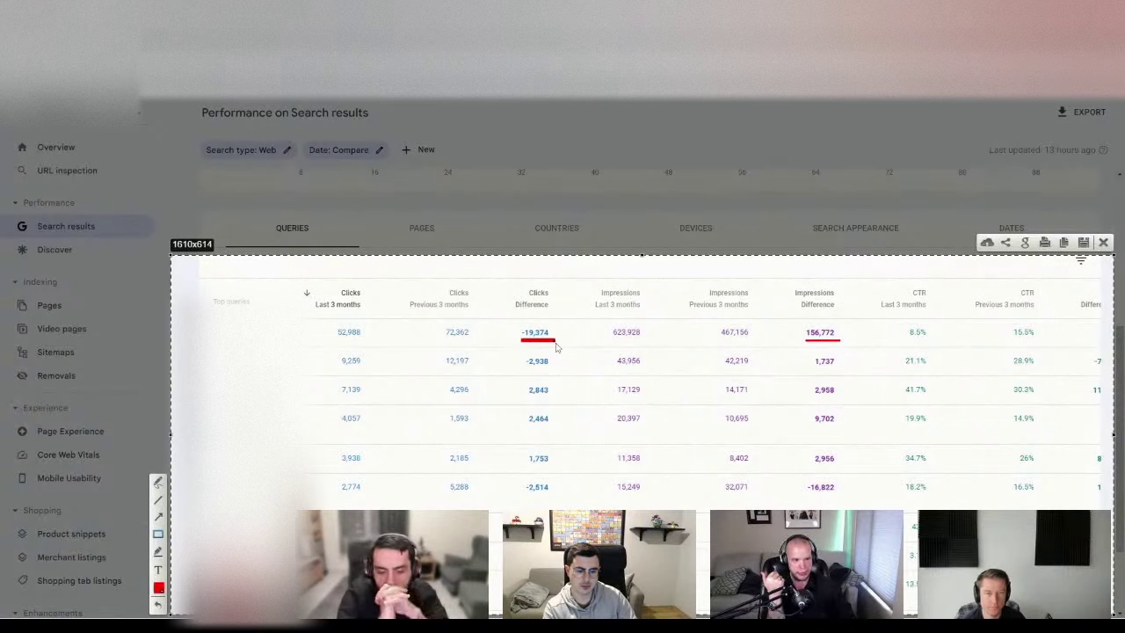
left_click_drag(901, 323, 1042, 345)
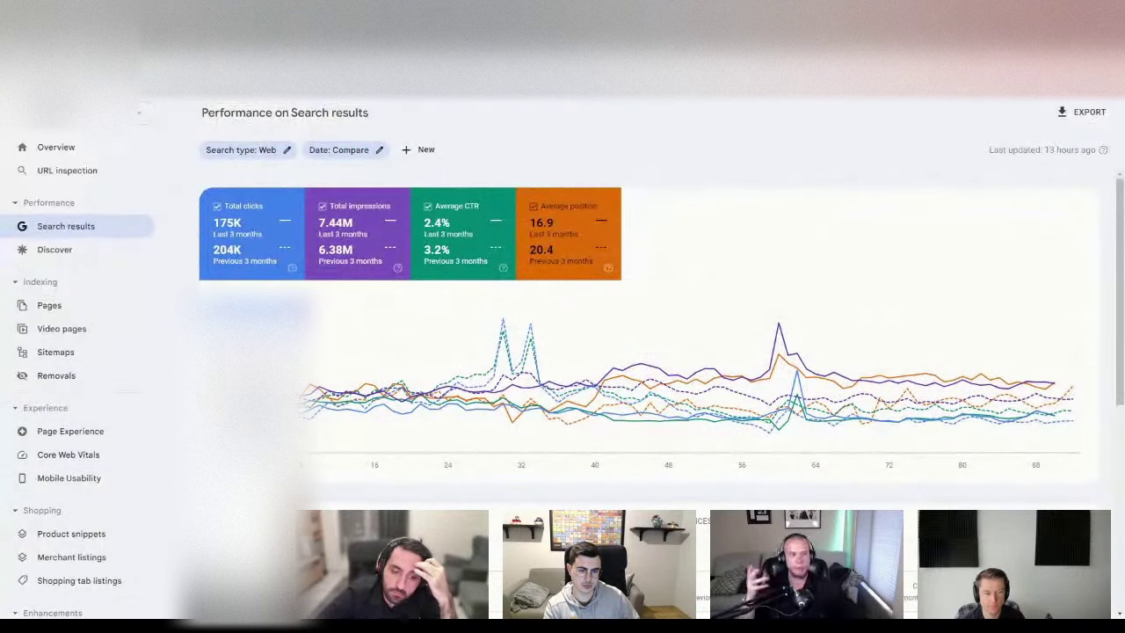
- Capture the performance report's metric summary and draw a red box around the Total impressions card
scroll(357, 352, "down", 1)
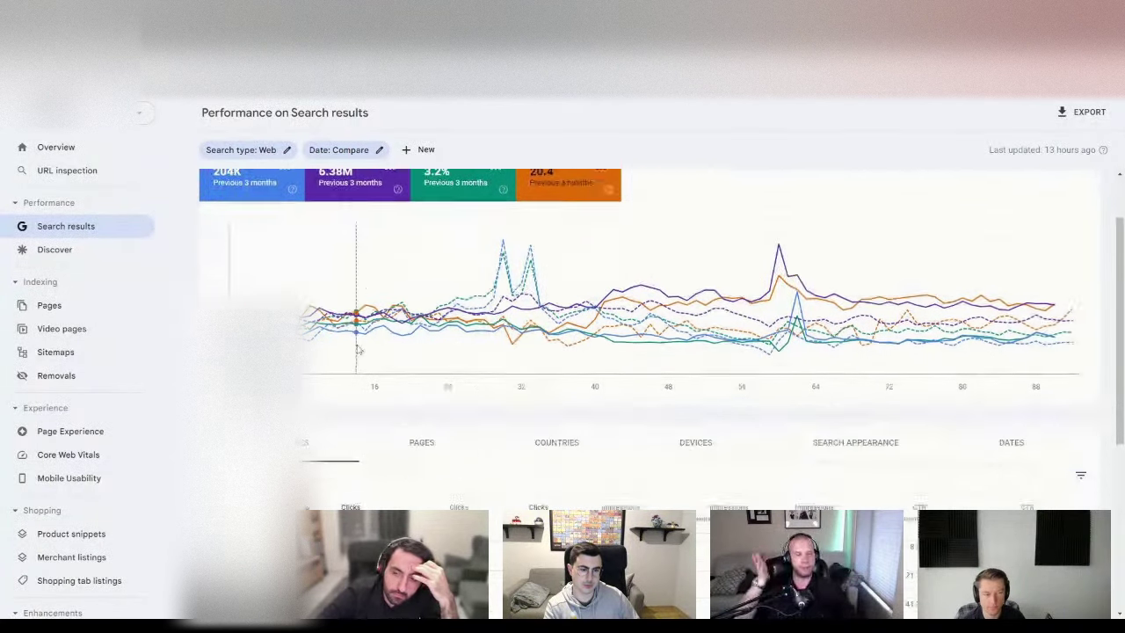
scroll(357, 350, "down", 3)
scroll(449, 384, "up", 5)
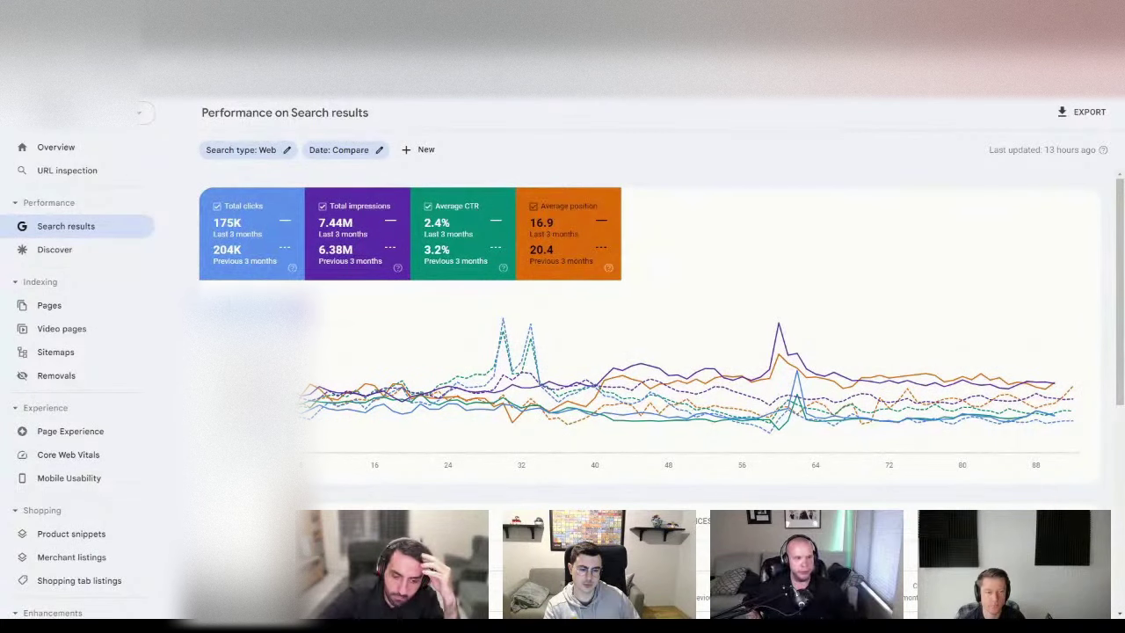
key("Print")
left_click_drag(98, 126, 831, 361)
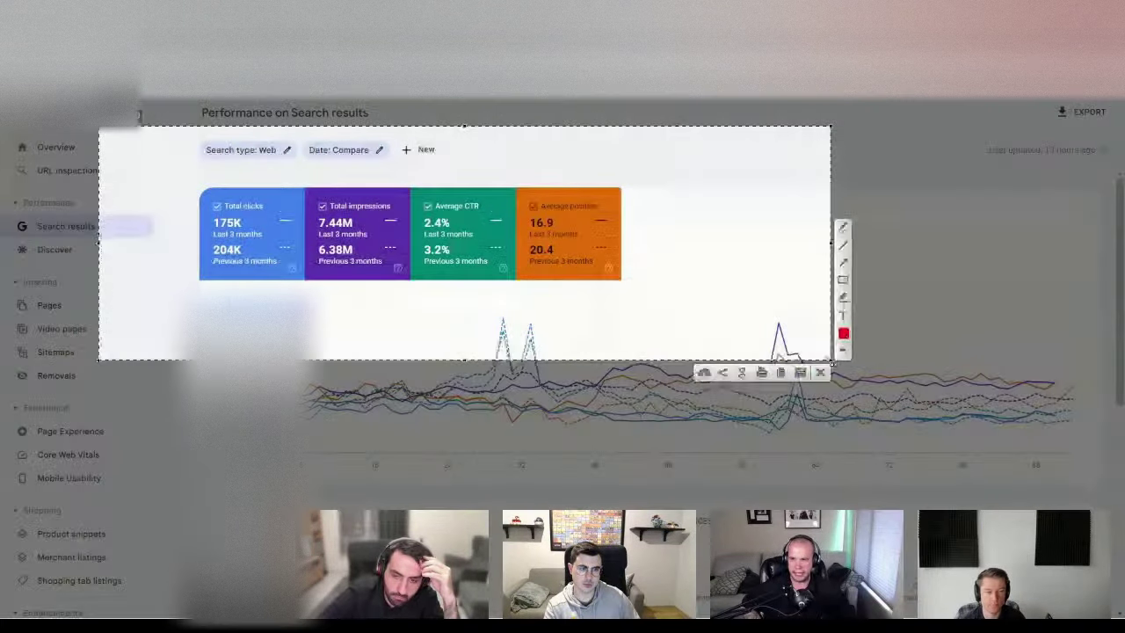
left_click_drag(302, 174, 415, 291)
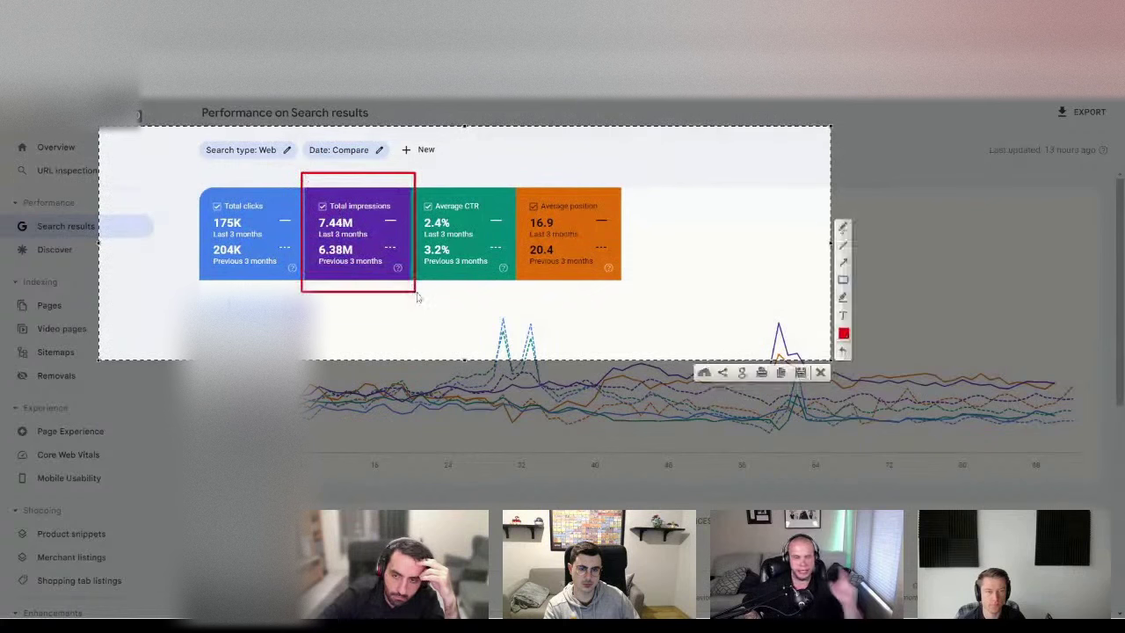
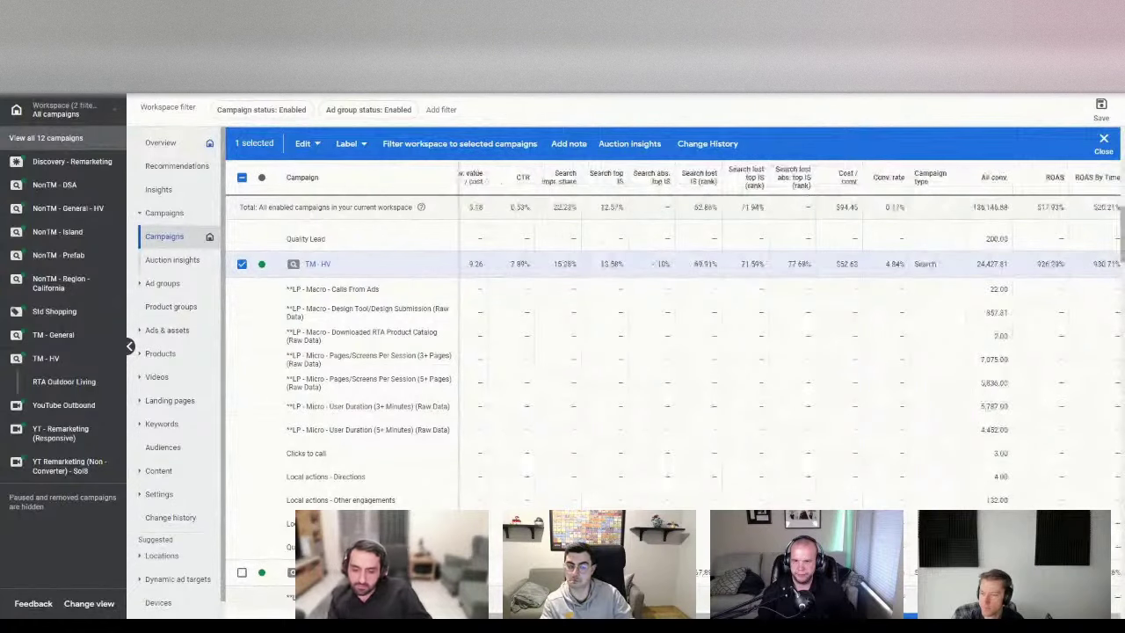
- Examine the TM - HV campaign's impression share, conversion, ROAS and cost metrics across the campaigns table
scroll(790, 369, "right", 5)
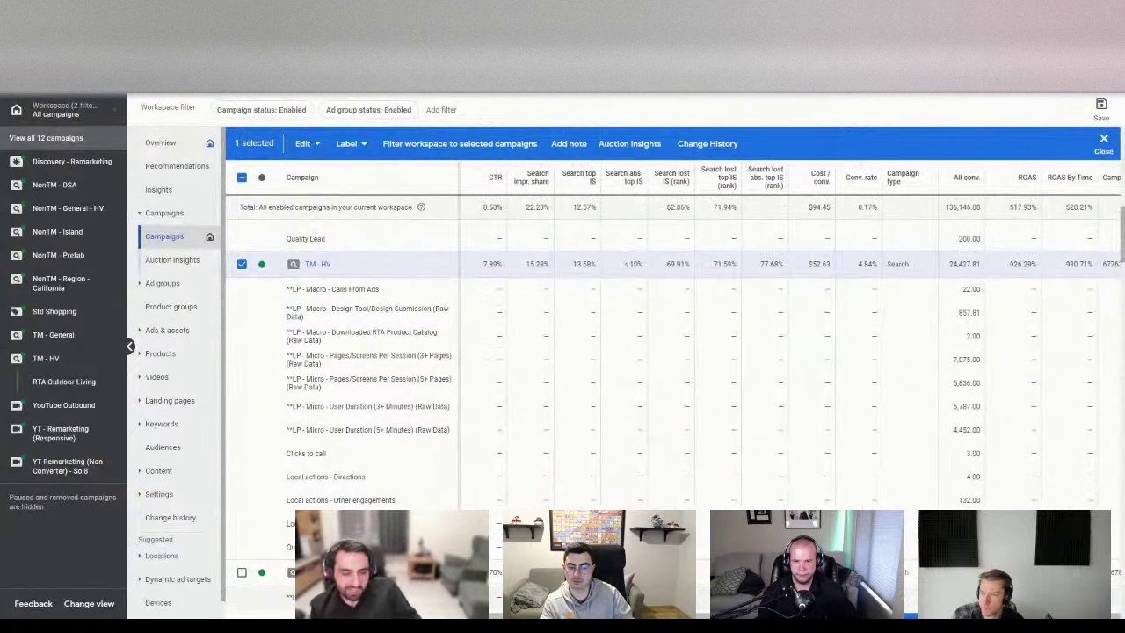
scroll(790, 370, "right", 5)
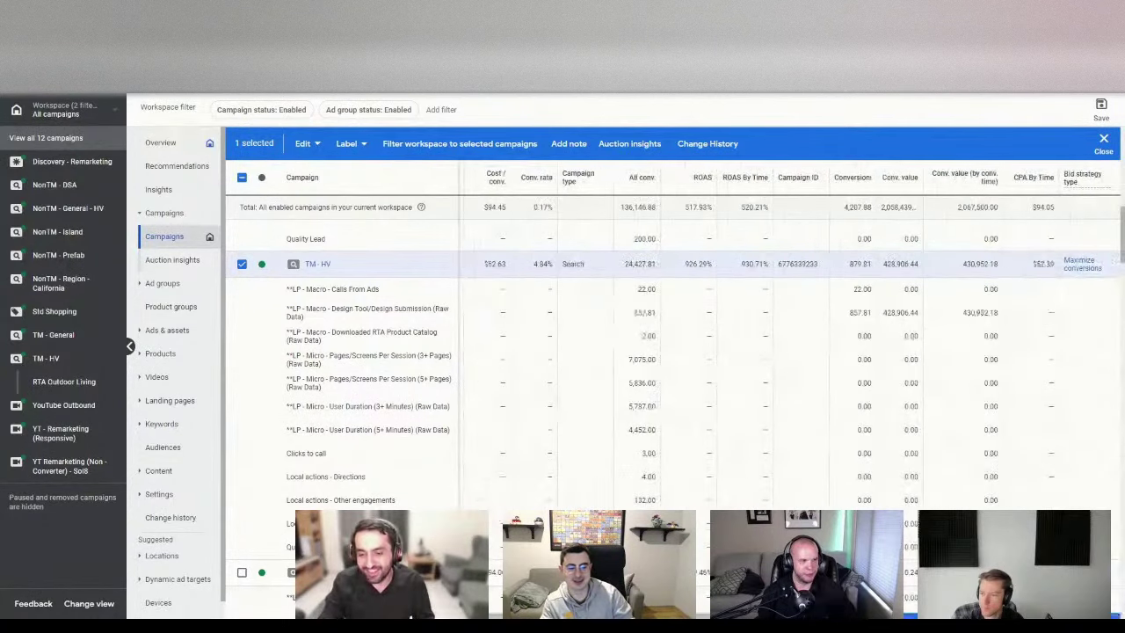
scroll(789, 369, "left", 2)
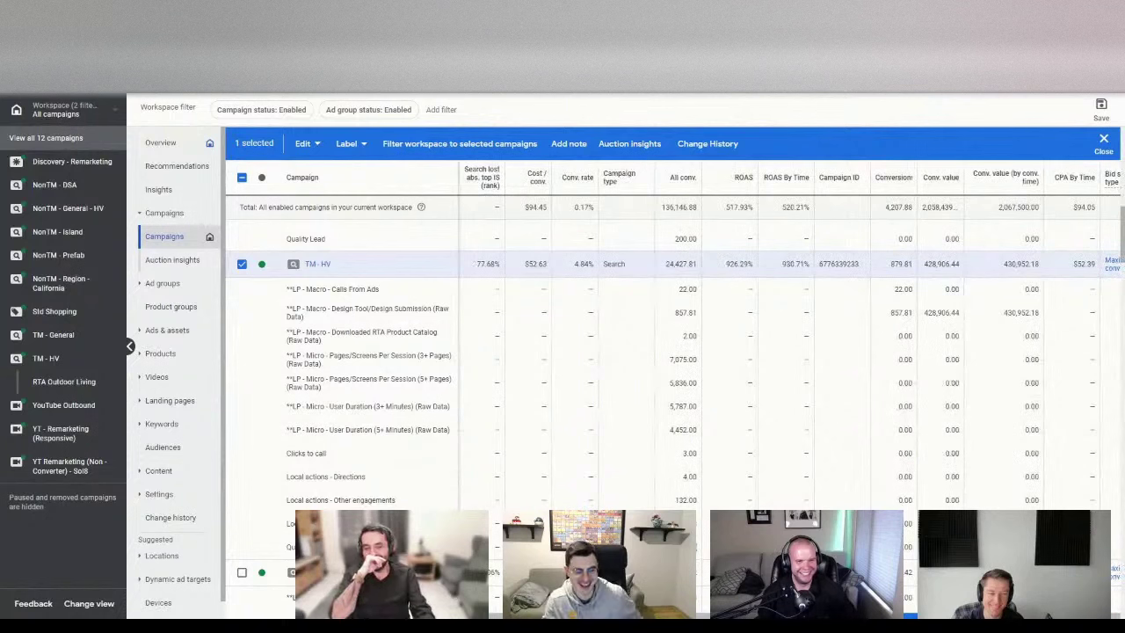
scroll(790, 389, "left", 5)
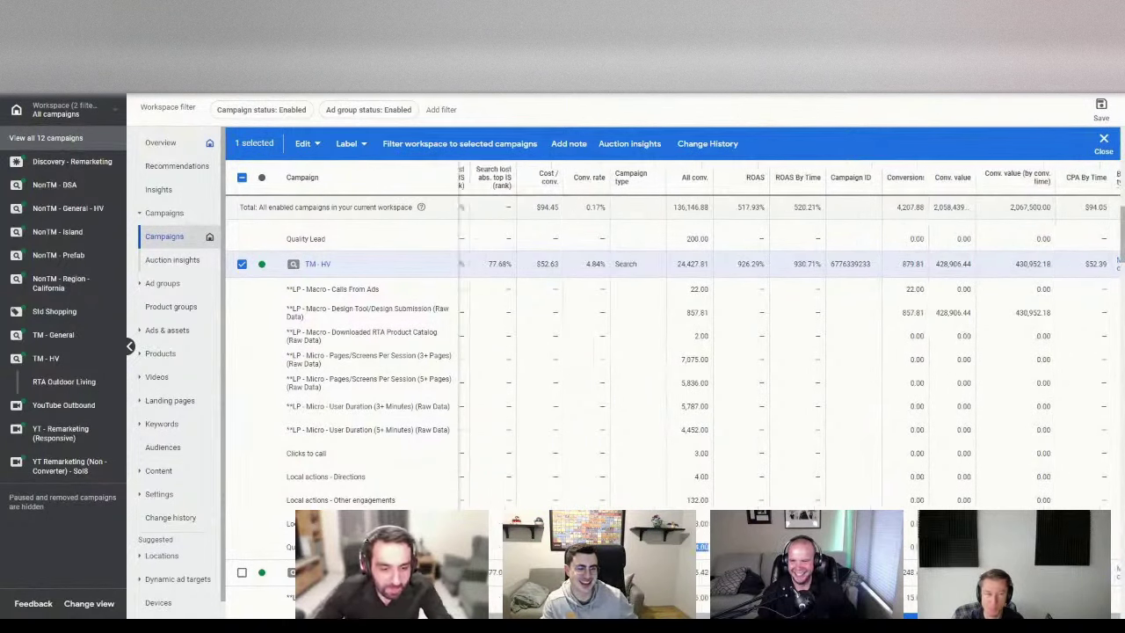
scroll(789, 389, "left", 8)
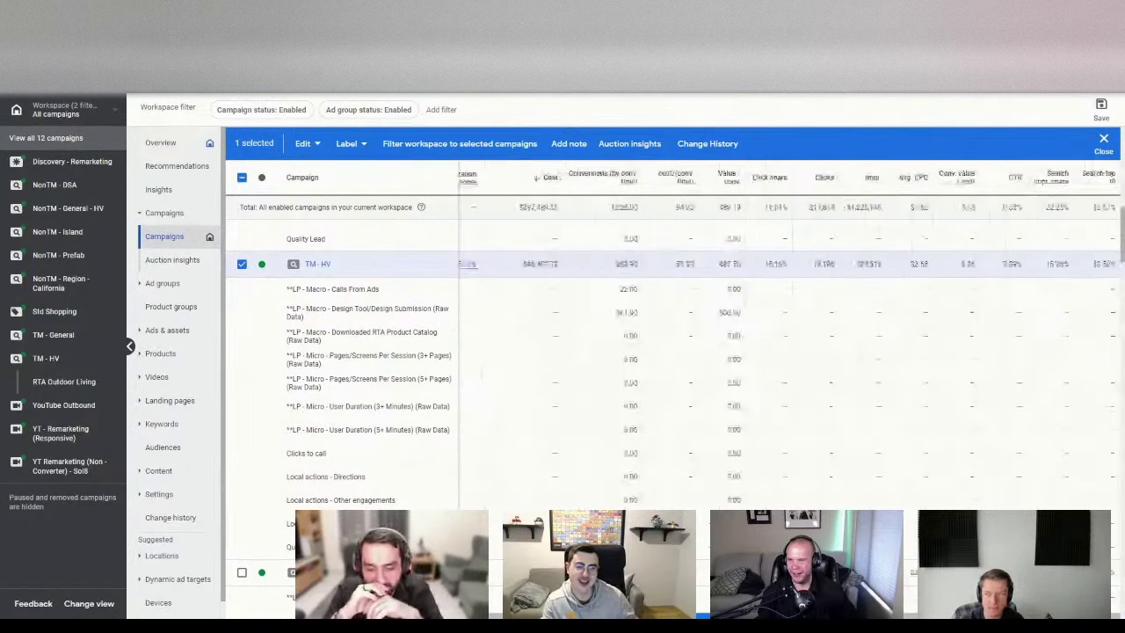
scroll(789, 389, "right", 7)
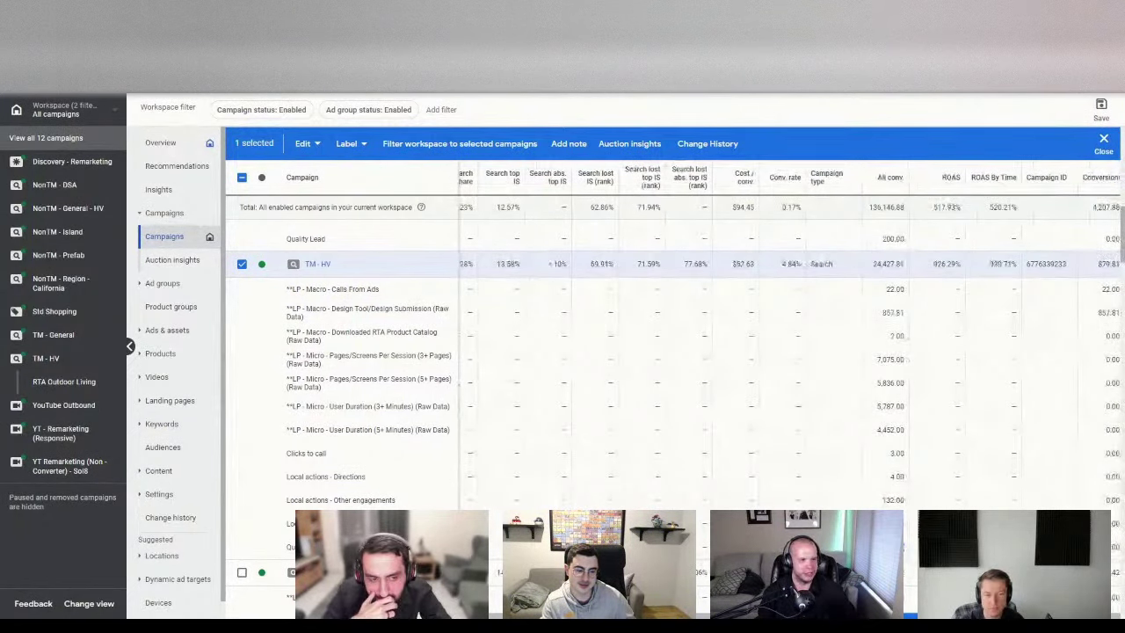
scroll(789, 390, "left", 2)
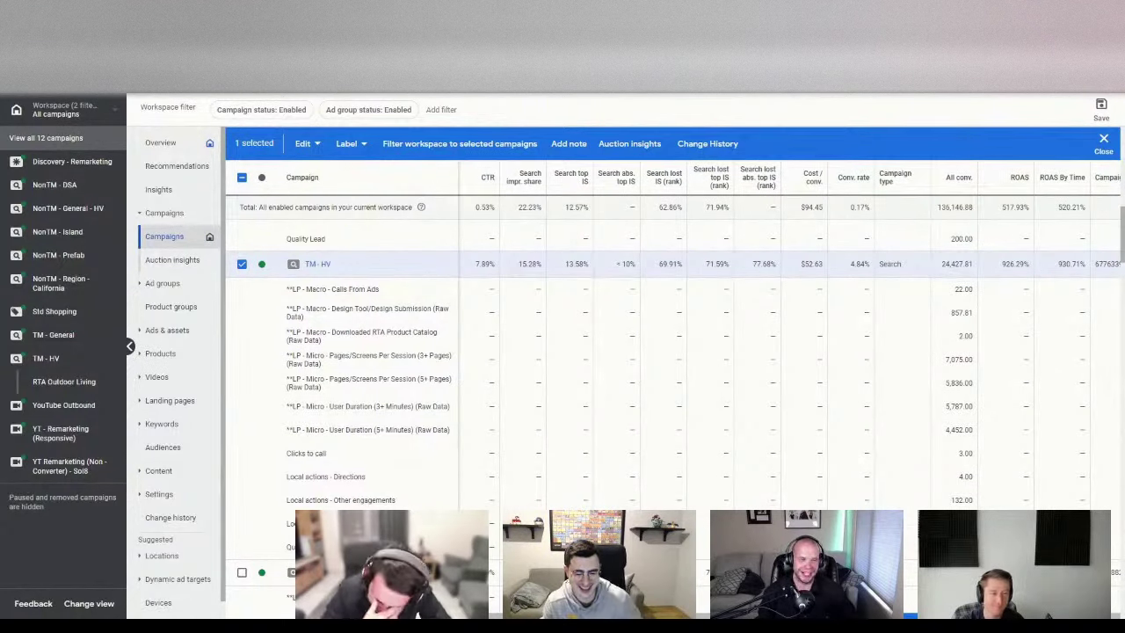
scroll(368, 372, "left", 5)
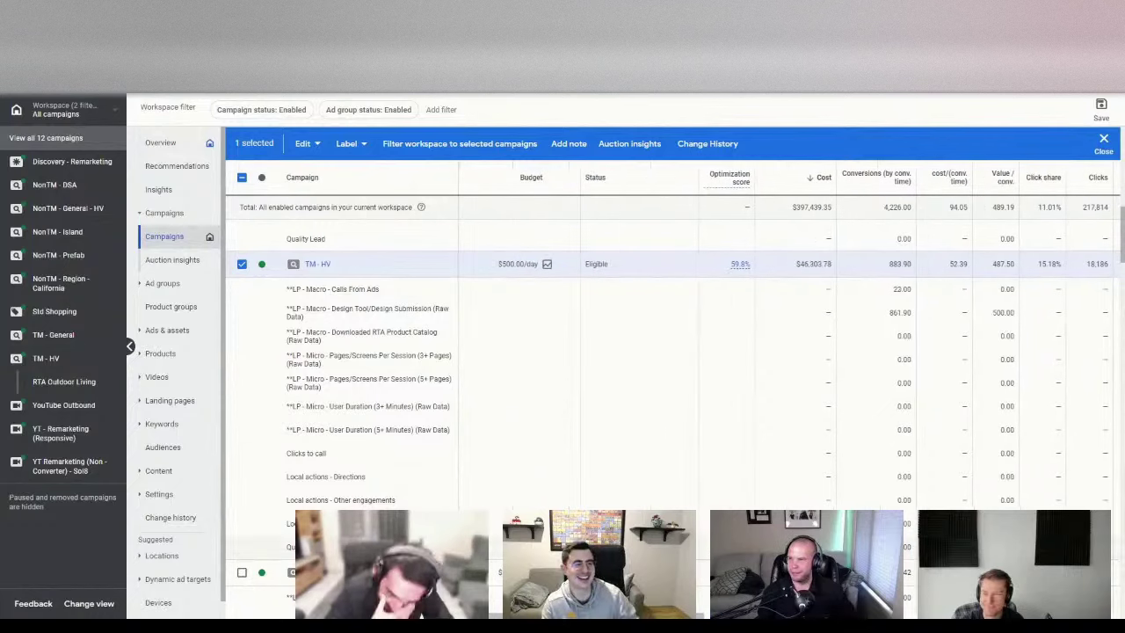
- Open the NonTM - DSA campaign's search terms report and segment it by conversion action
scroll(368, 373, "down", 3)
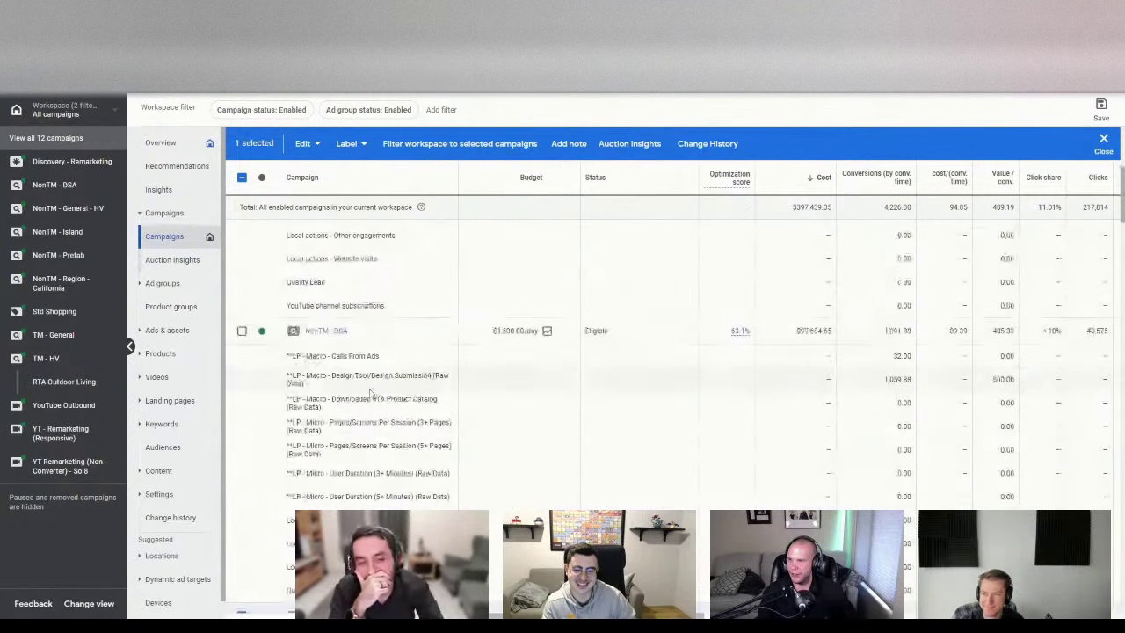
left_click(326, 331)
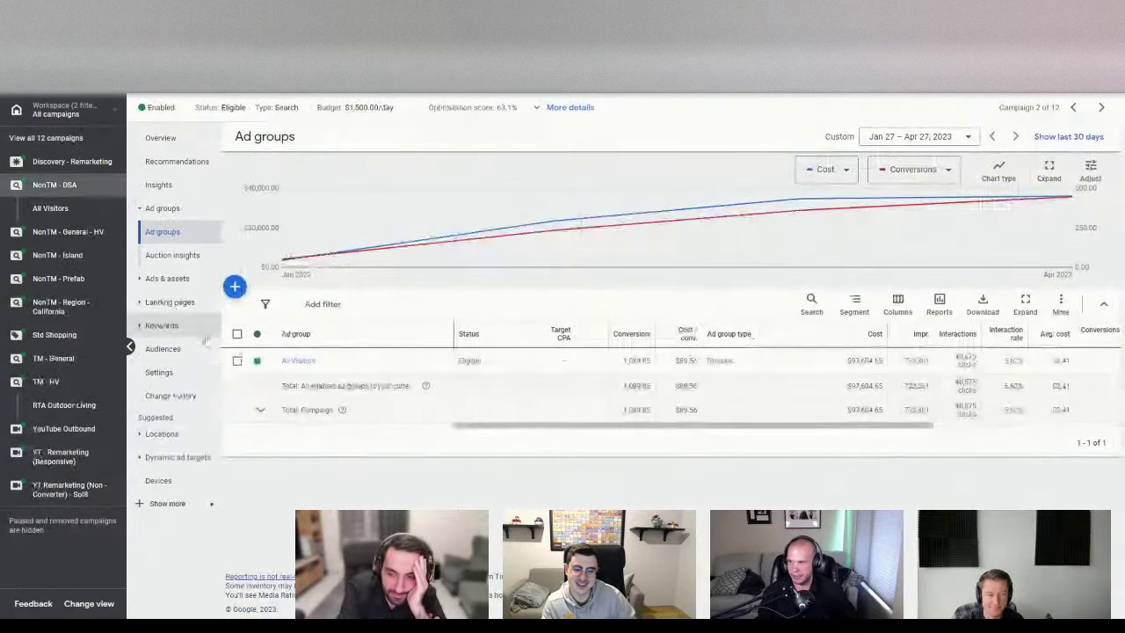
left_click(176, 326)
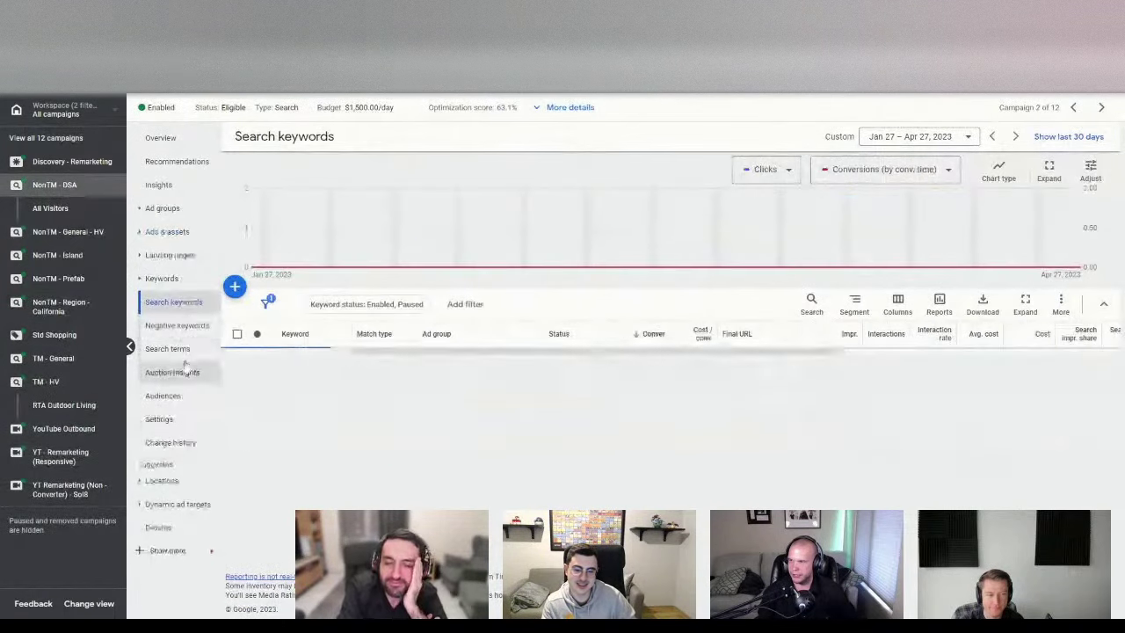
left_click(172, 349)
left_click(927, 305)
mouse_move(922, 409)
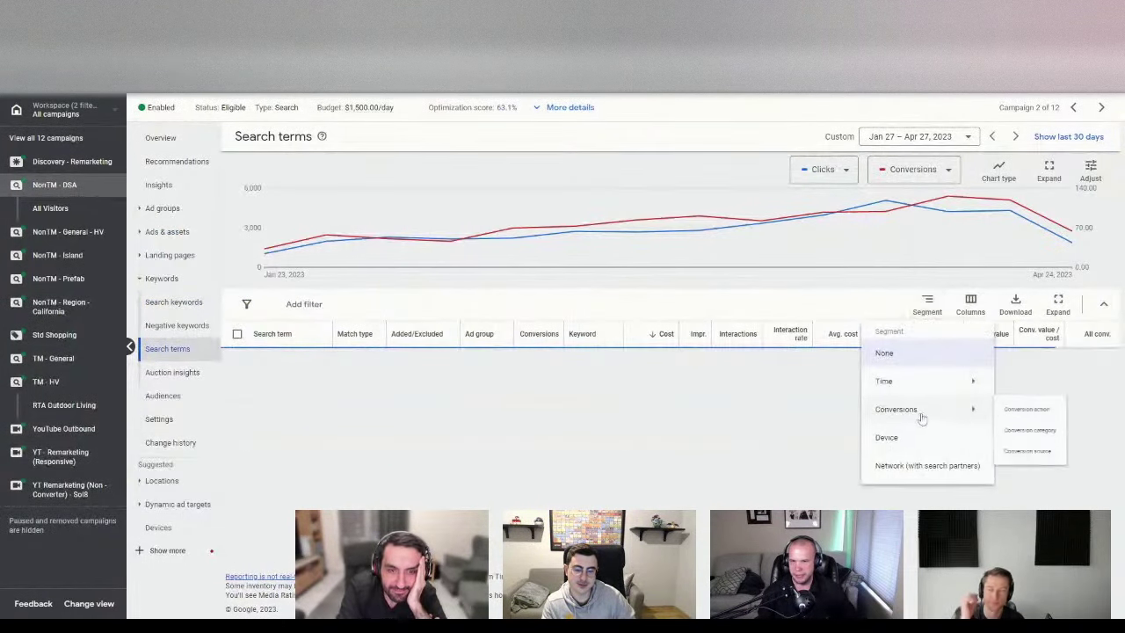
left_click(1030, 412)
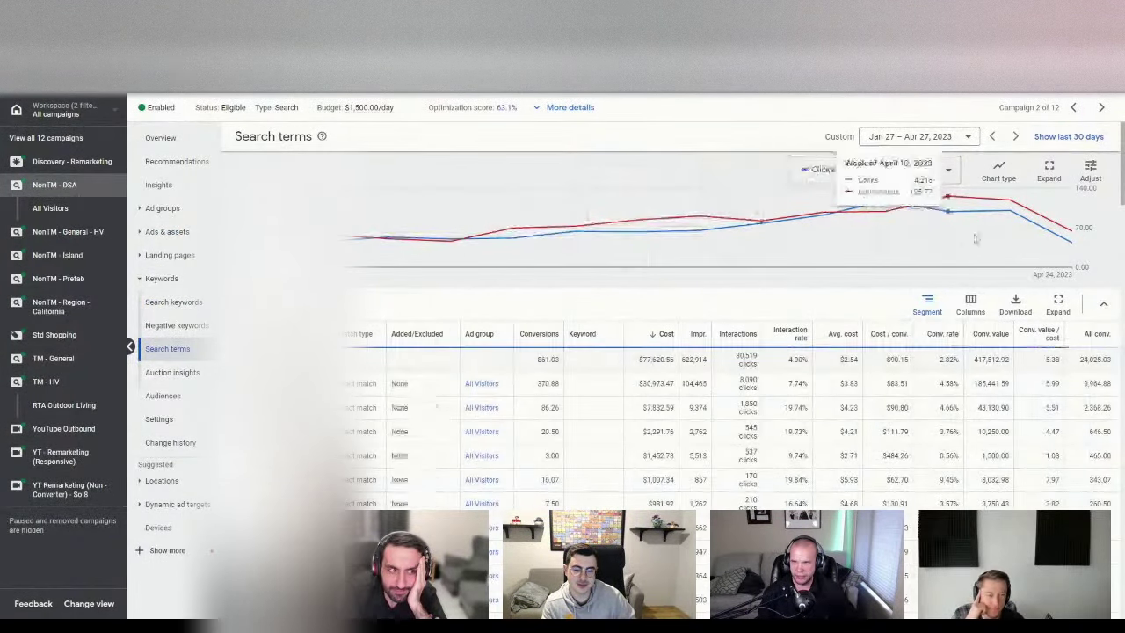
- Set the search terms date range to Jan 27 – Apr 13, 2023 and highlight the top term's segmented conversions value
scroll(429, 435, "down", 1)
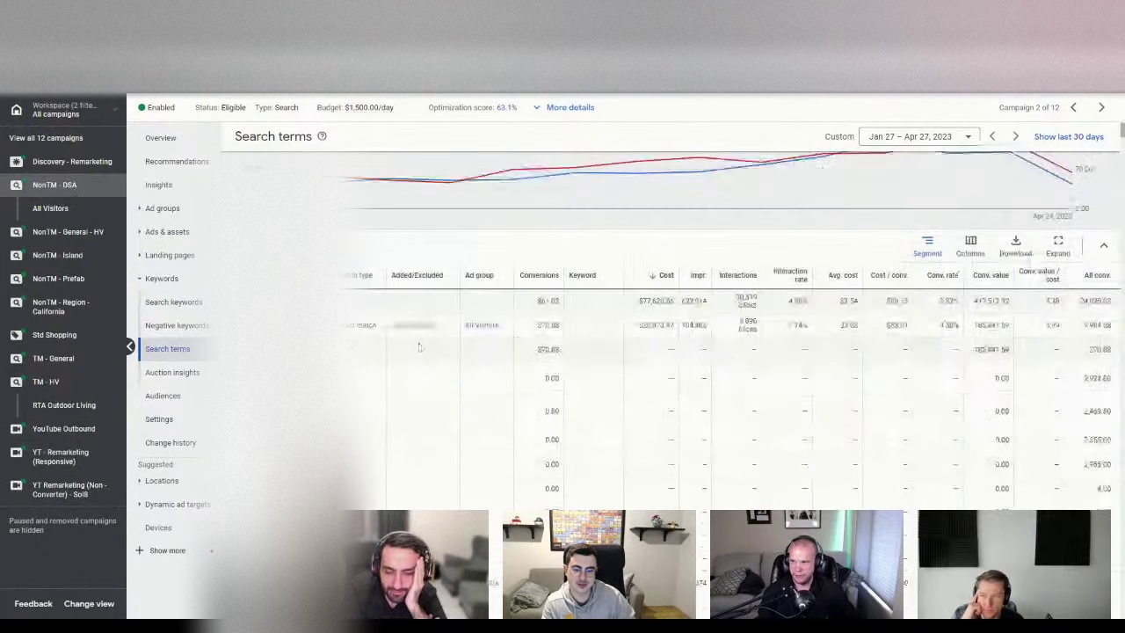
double_click(546, 350)
left_click(932, 136)
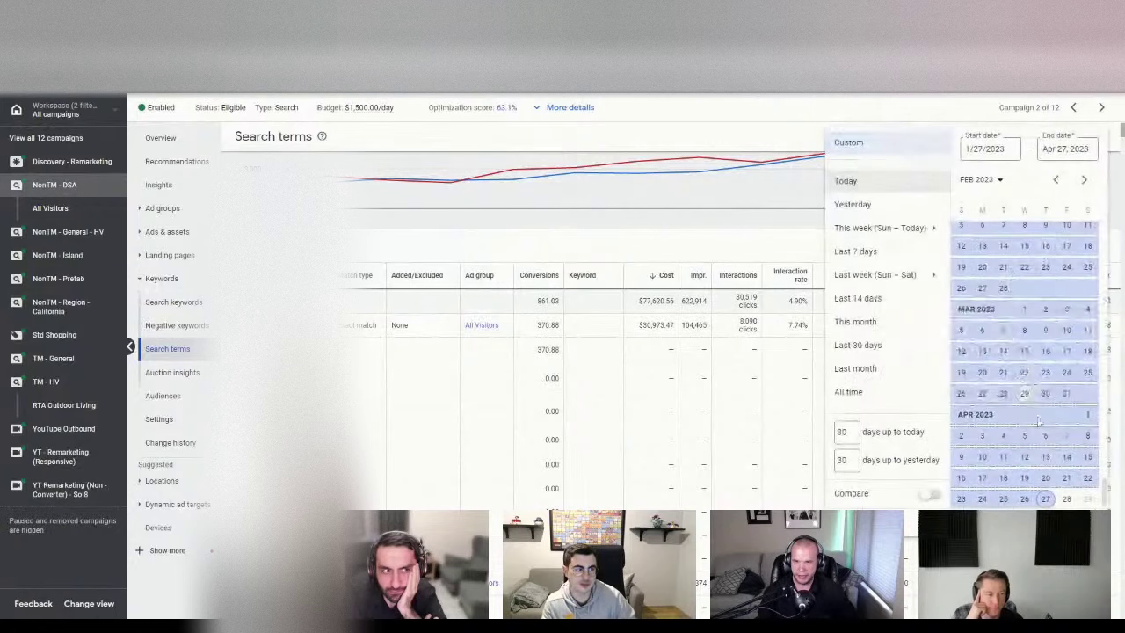
left_click(1046, 458)
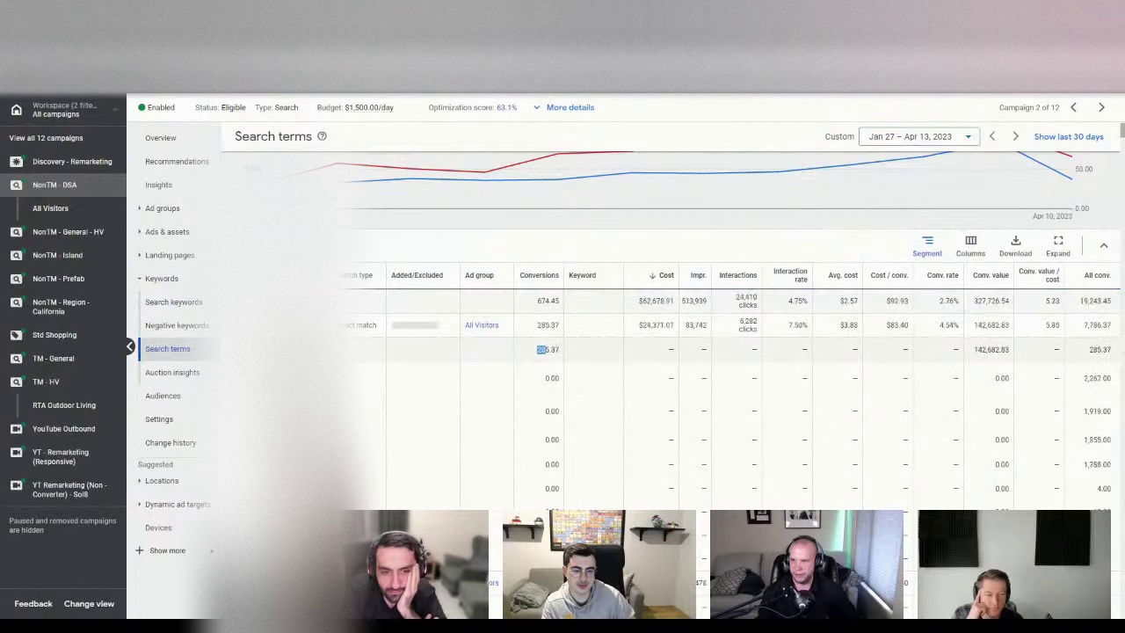
left_click_drag(546, 349, 559, 349)
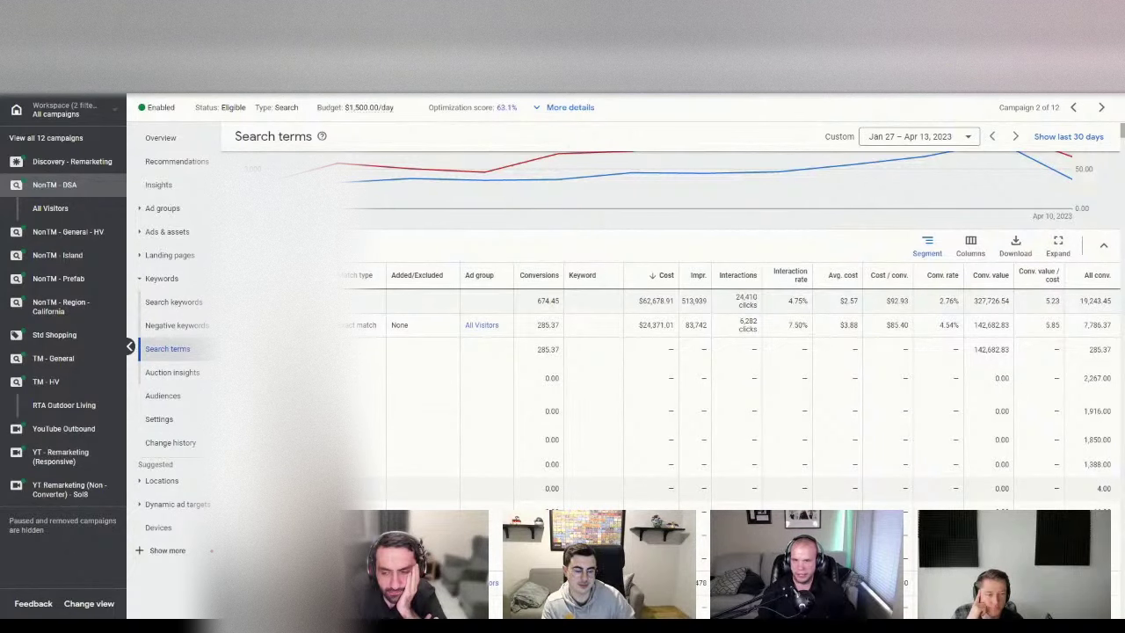
- Review the conversions and all-conversions breakdown by conversion action for the highest-cost search terms
scroll(519, 360, "down", 5)
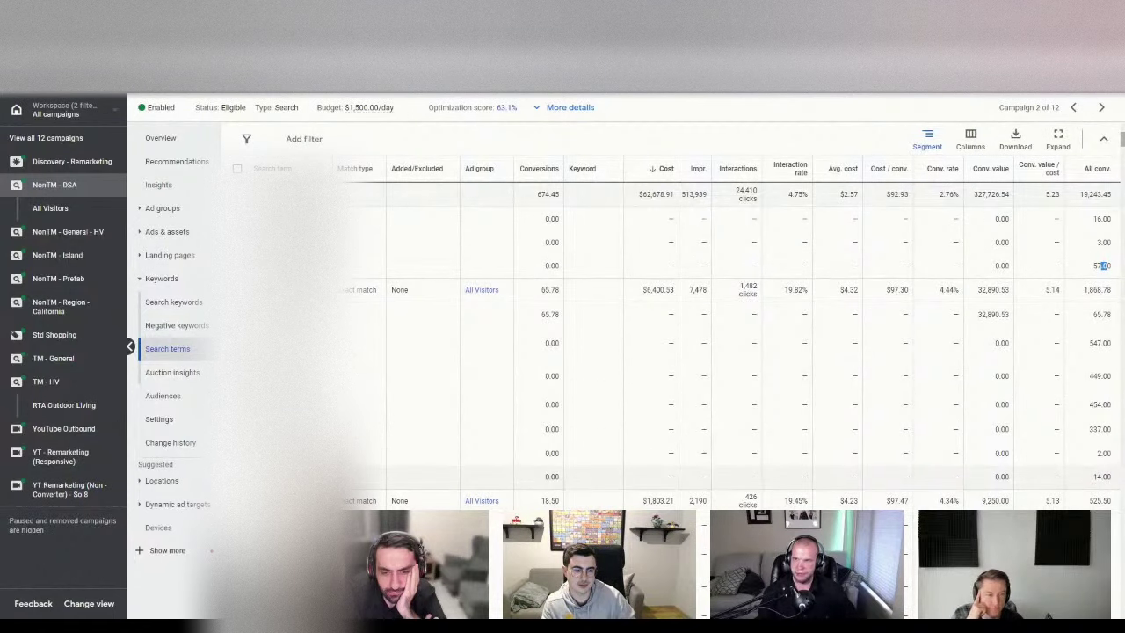
scroll(905, 442, "down", 2)
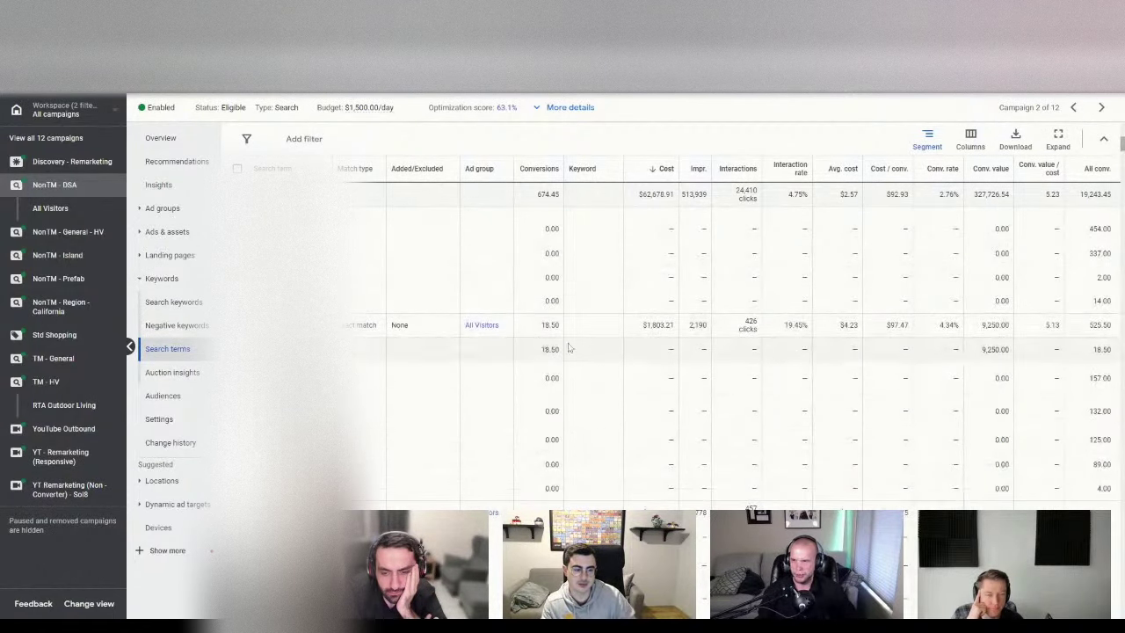
scroll(729, 352, "down", 2)
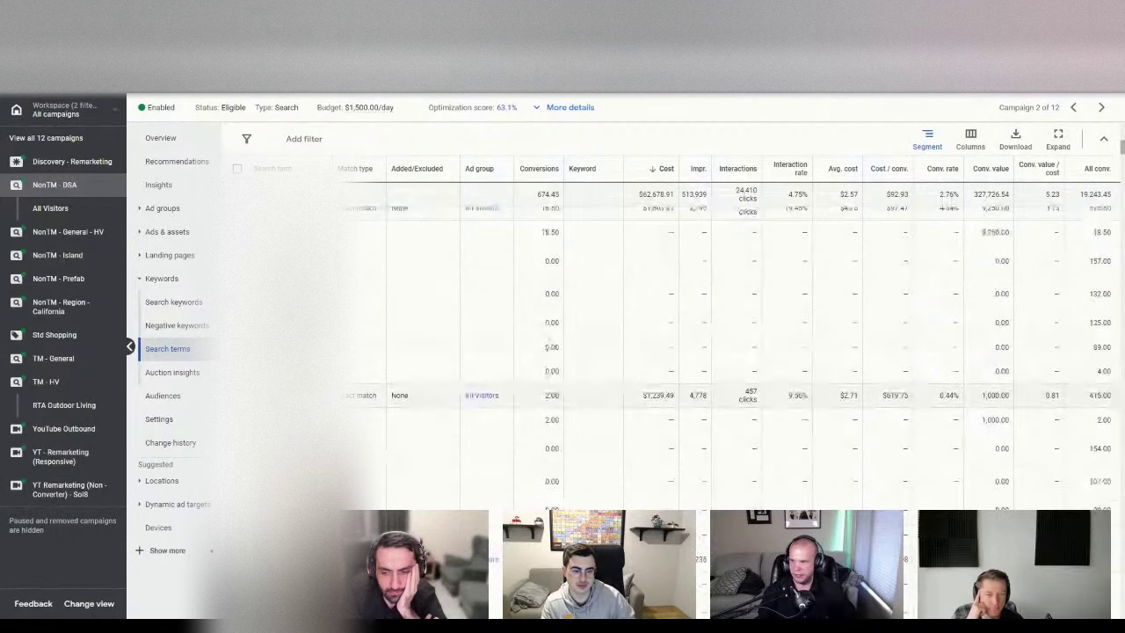
scroll(1098, 437, "up", 1)
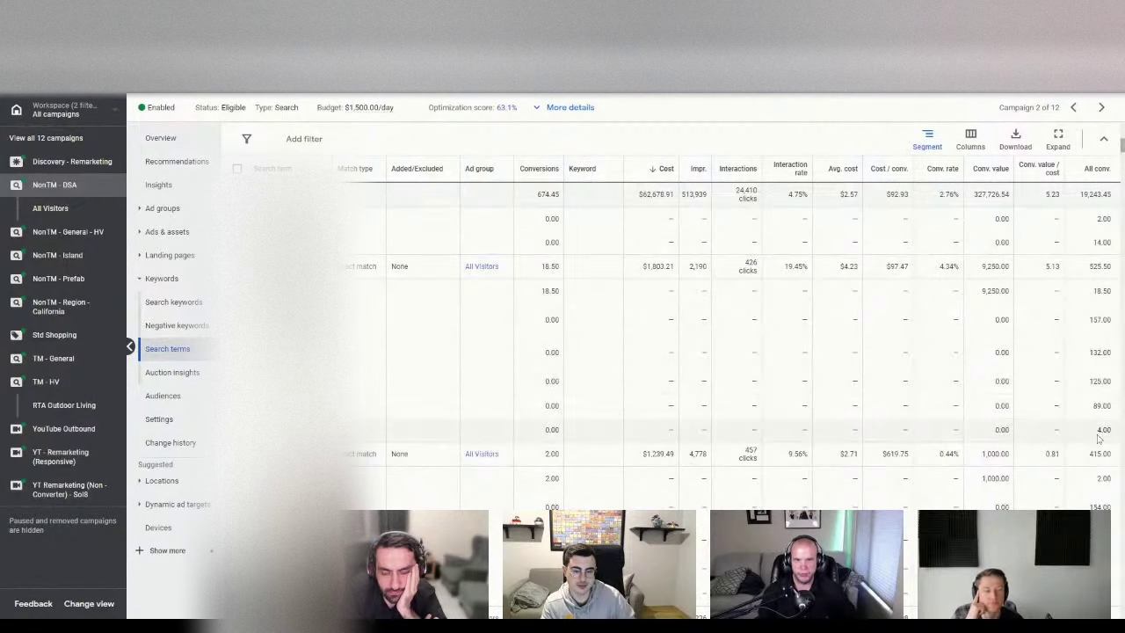
scroll(794, 427, "down", 4)
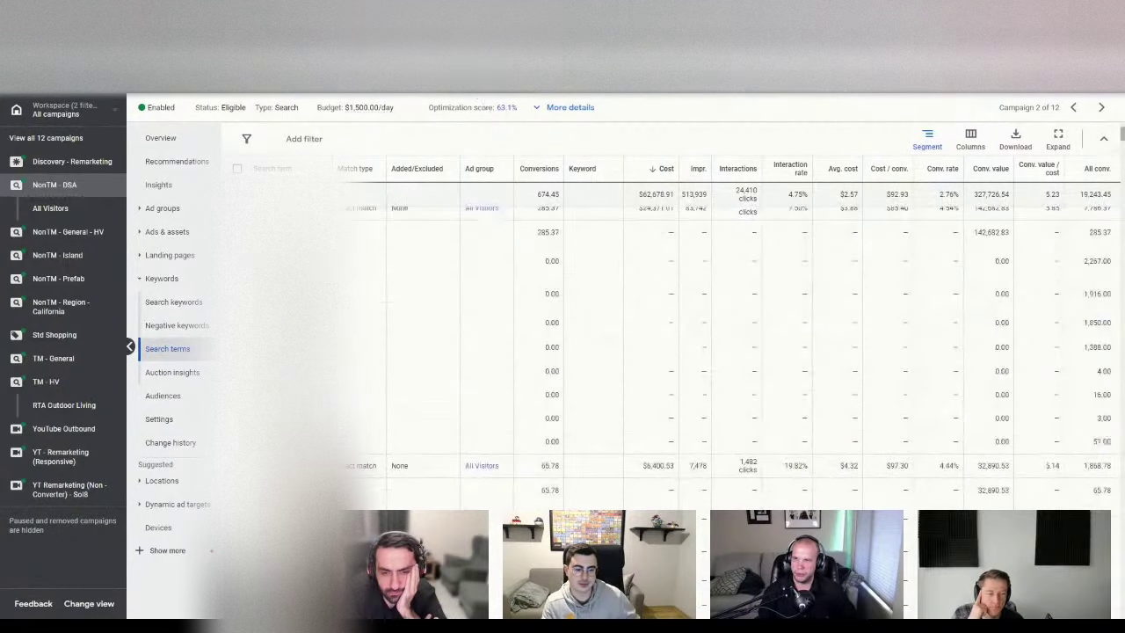
- Return to the table of all campaigns and remove its conversion segmentation
left_click(46, 138)
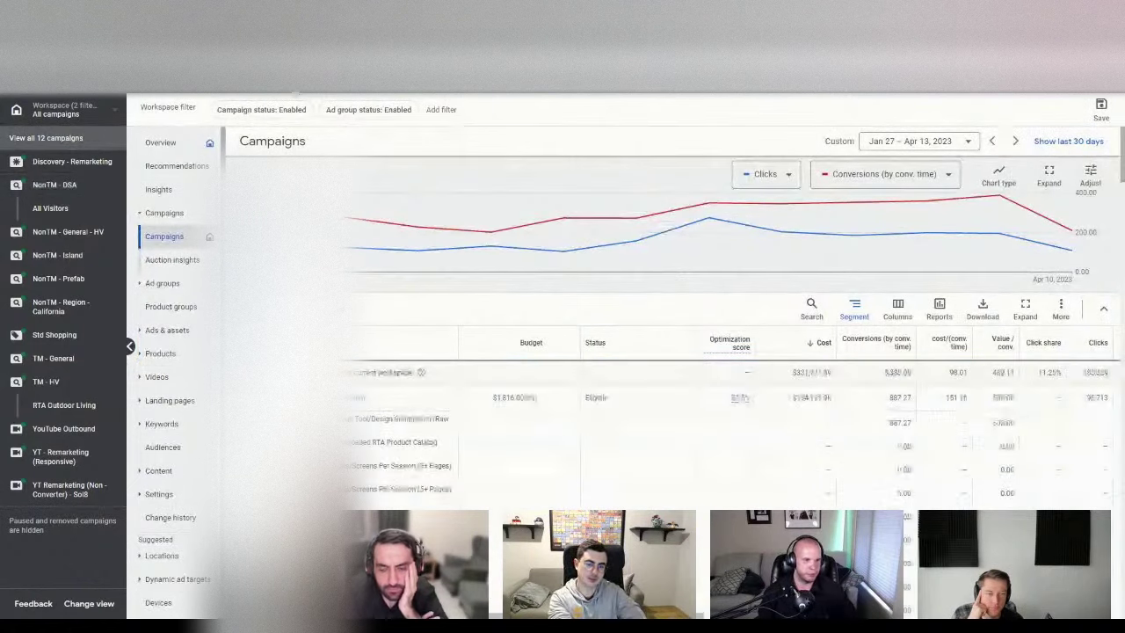
left_click(855, 312)
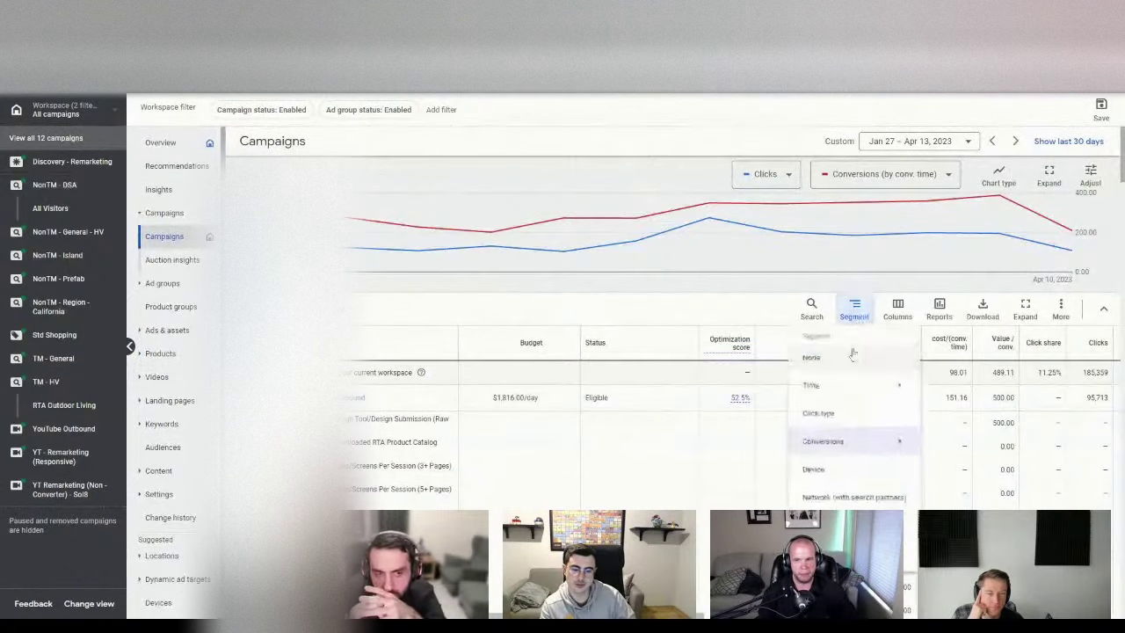
left_click(852, 356)
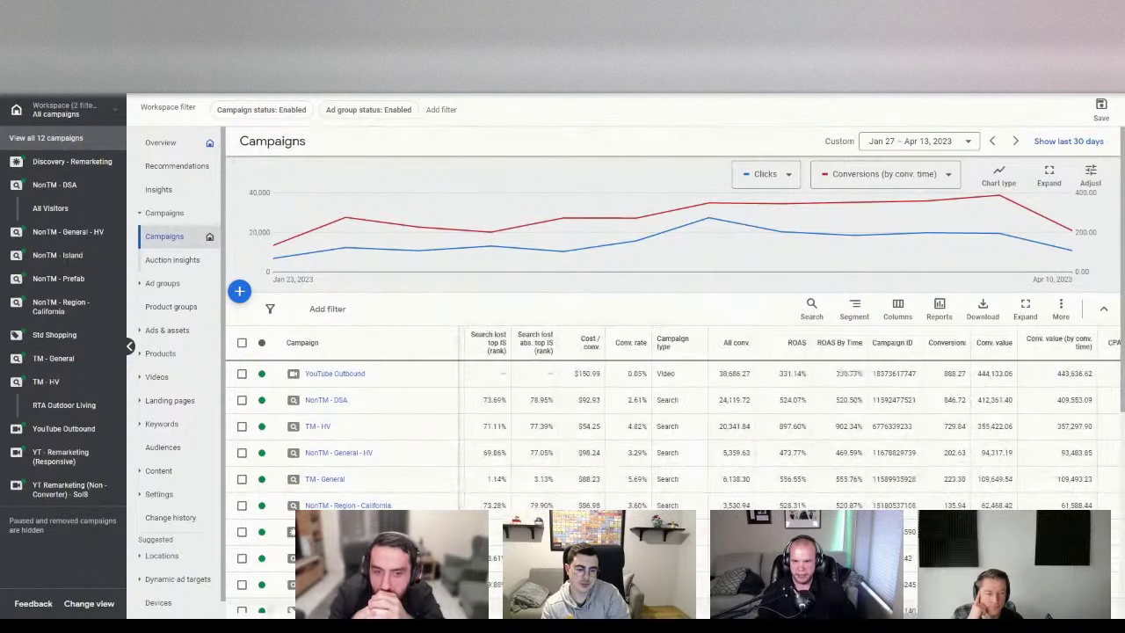
- Highlight the CPA By Time values of the NonTM - DSA and TM - HV campaigns to compare them
double_click(1043, 400)
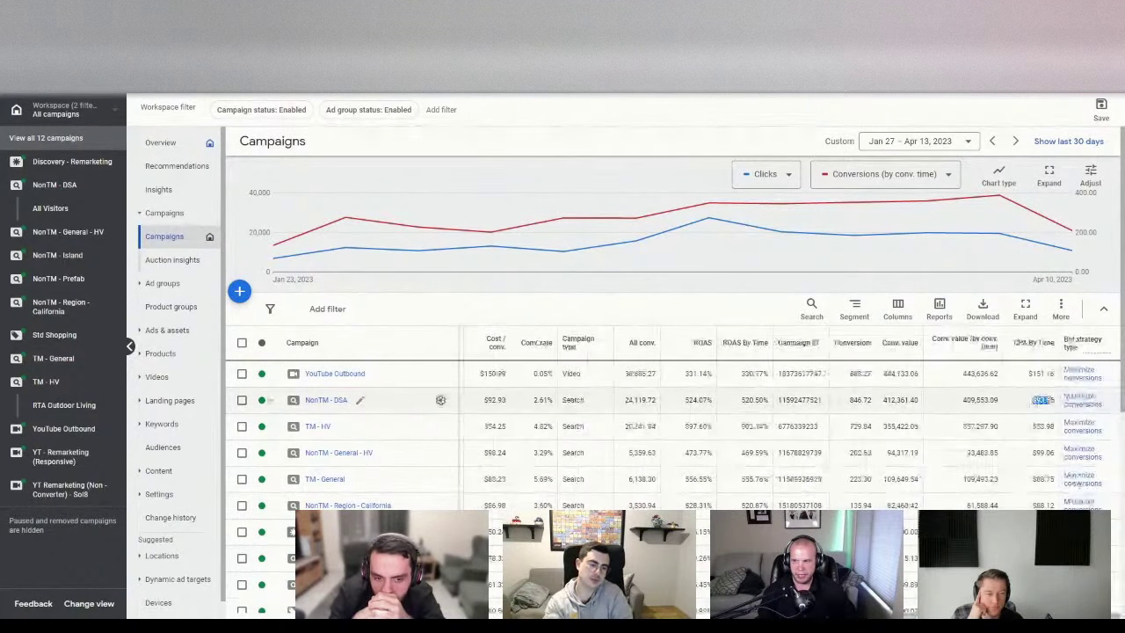
double_click(1043, 426)
double_click(1042, 400)
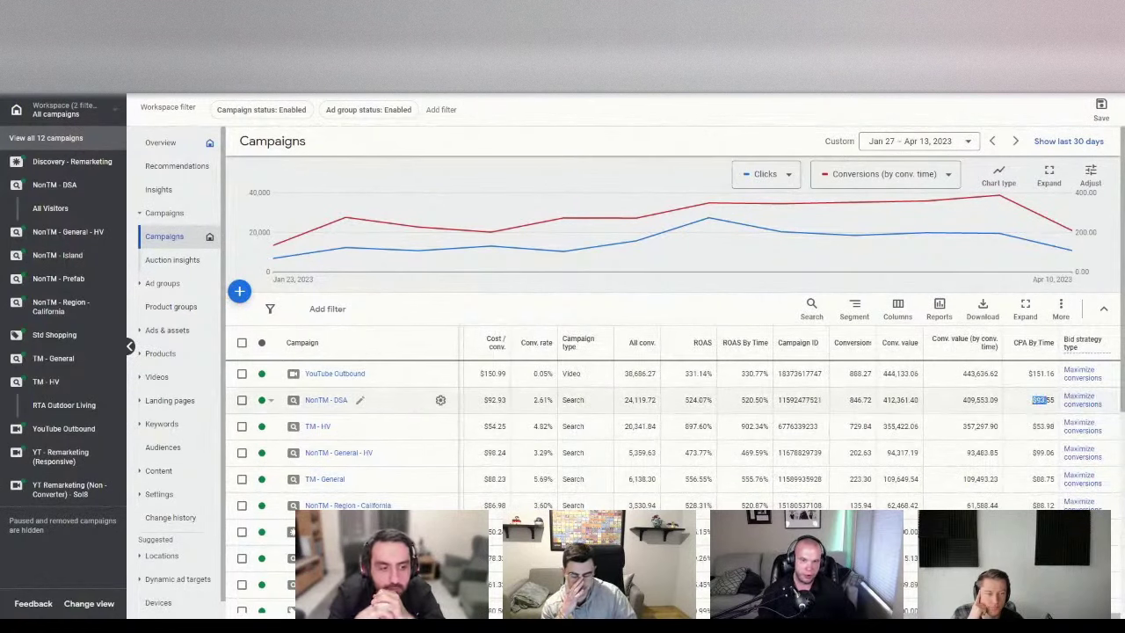
double_click(1043, 426)
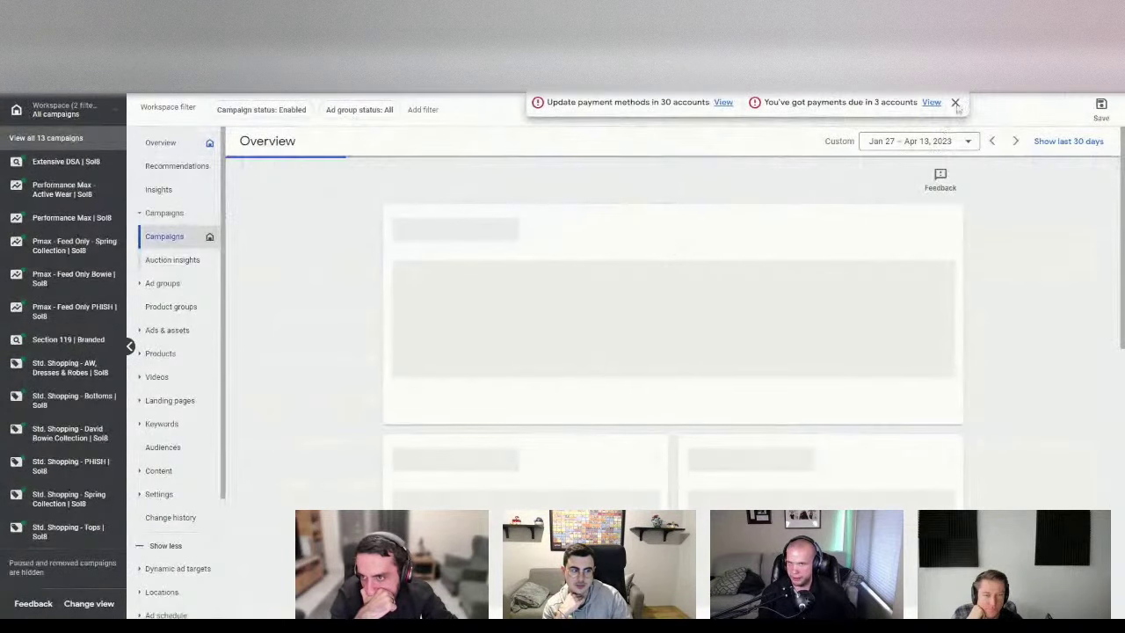
- Dismiss the payment notifications and set the campaigns report's date range to Jan 27 – Apr 27, 2023
left_click(956, 102)
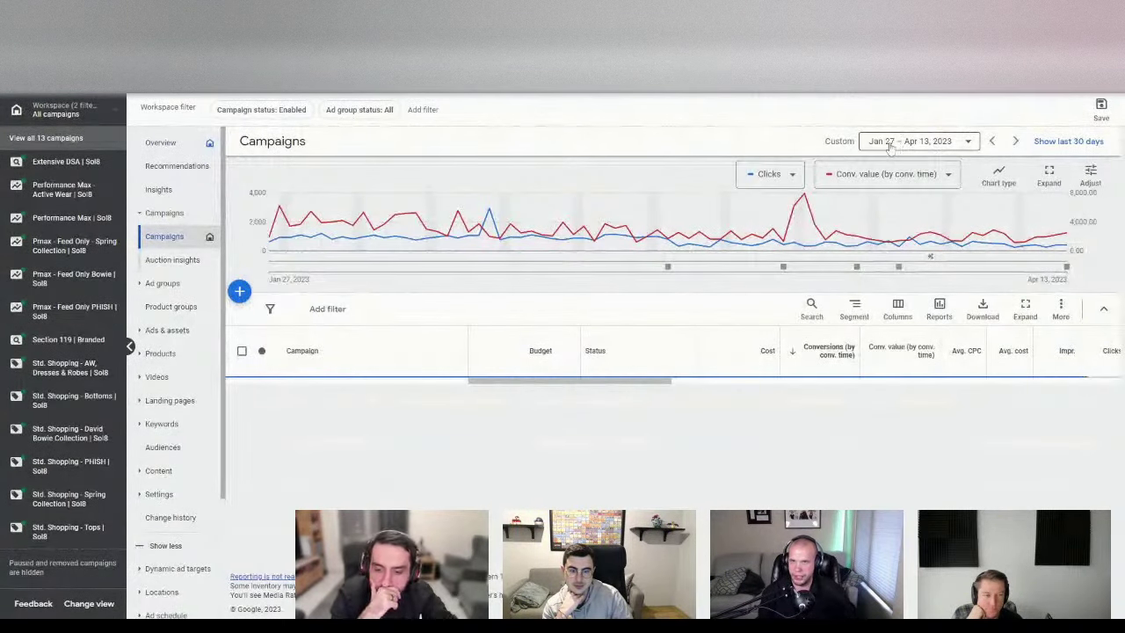
left_click(890, 142)
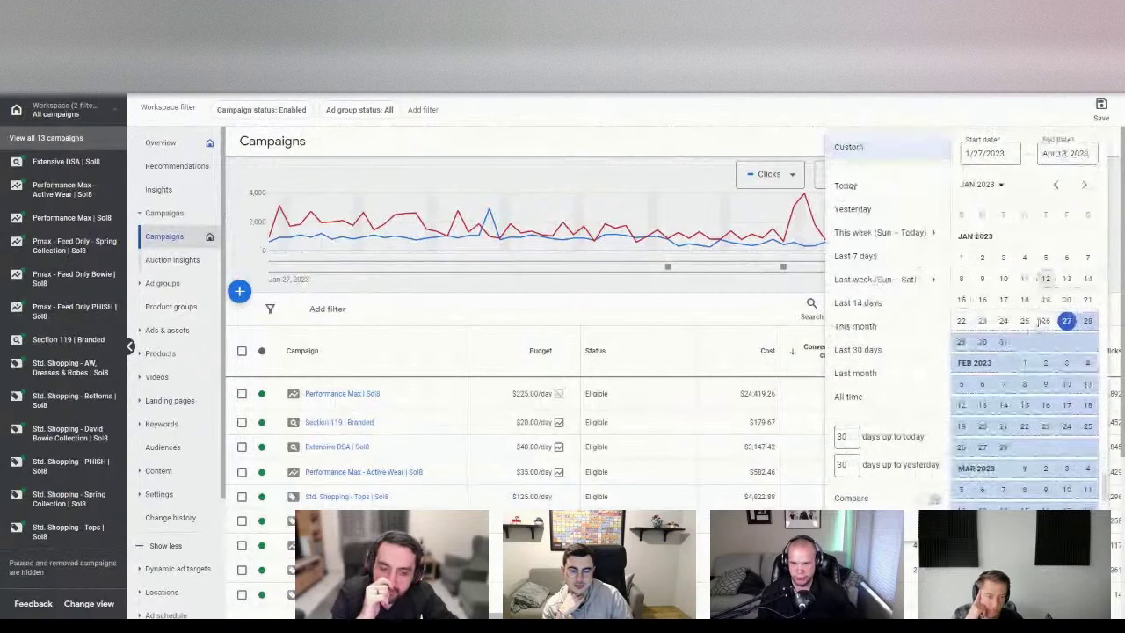
scroll(1040, 351, "down", 5)
left_click(1046, 488)
left_click(1077, 527)
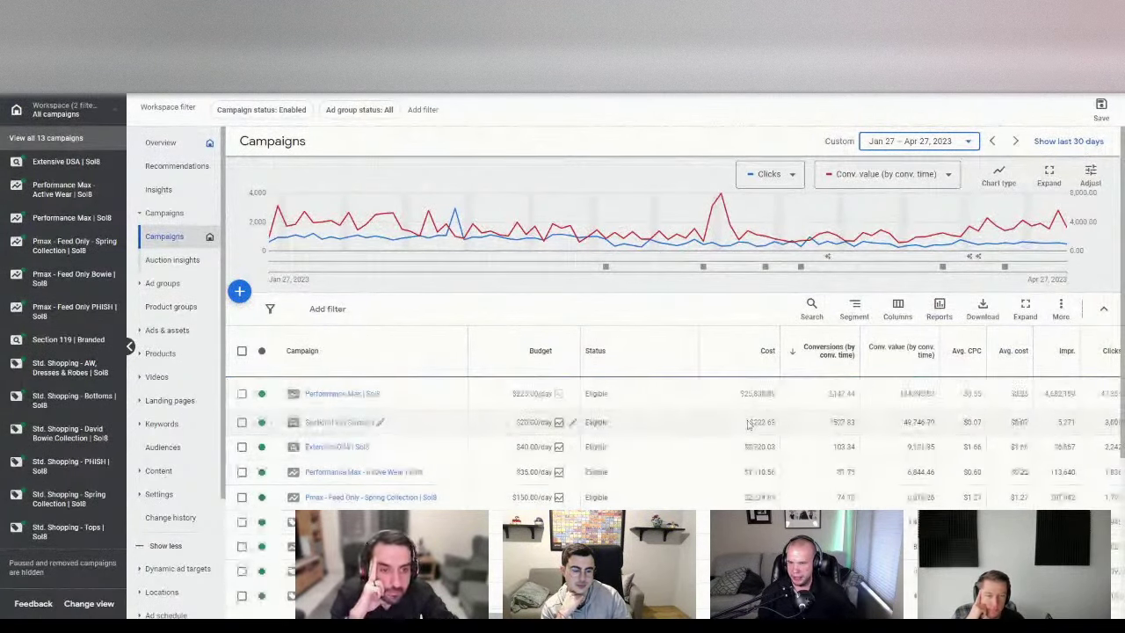
- Highlight the Section 119 | Branded campaign's average CPC and cost per conversion
left_click(907, 428)
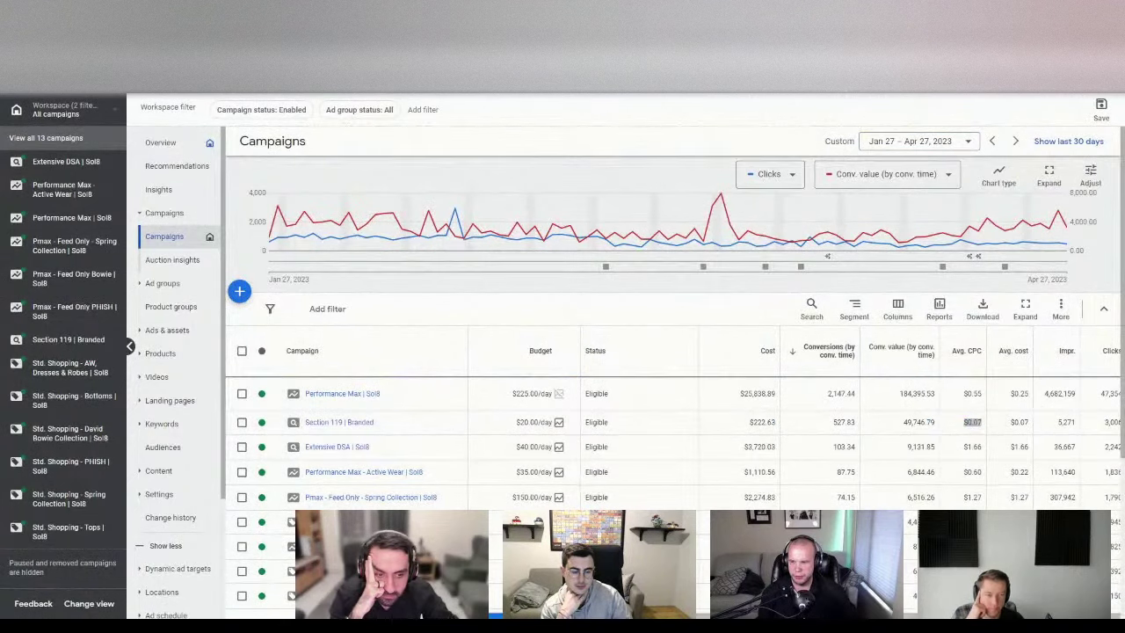
scroll(791, 422, "right", 10)
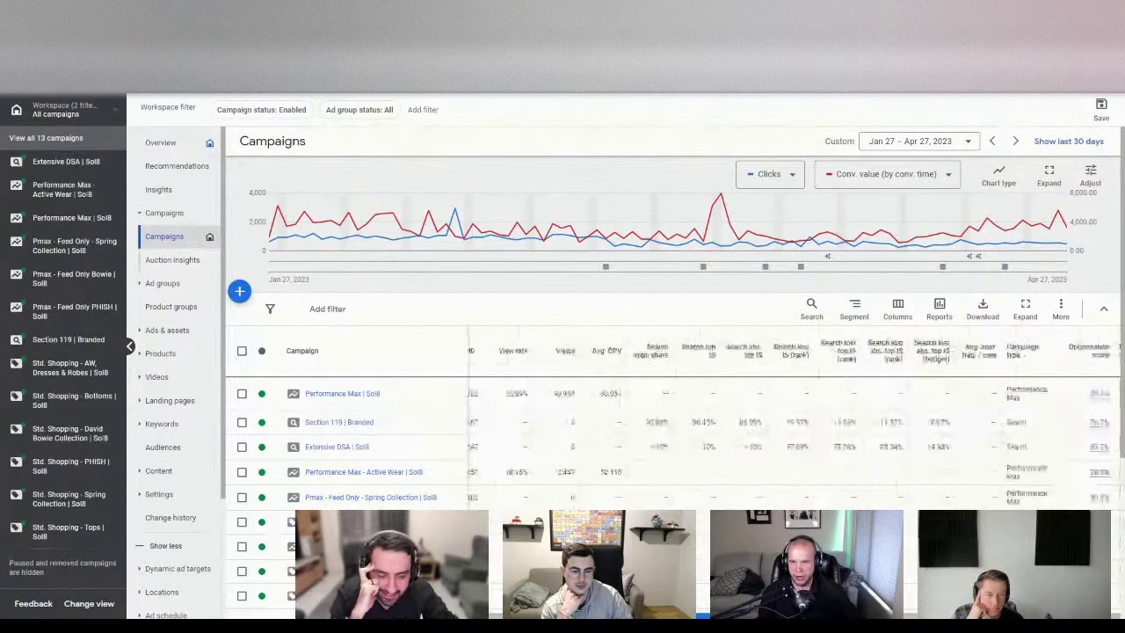
scroll(791, 422, "right", 5)
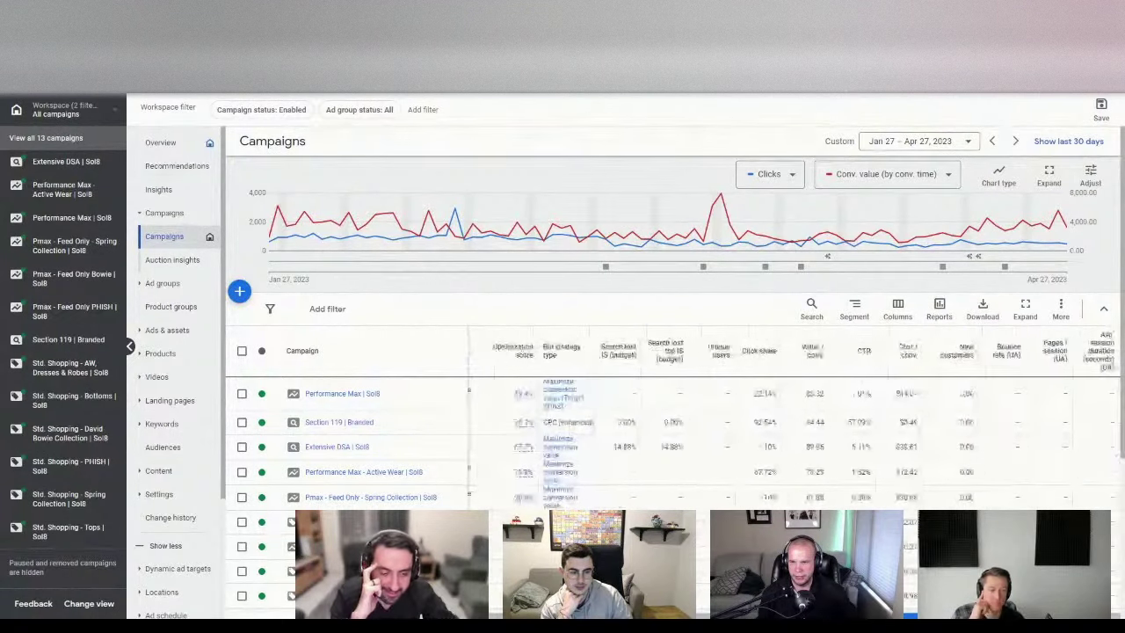
double_click(865, 422)
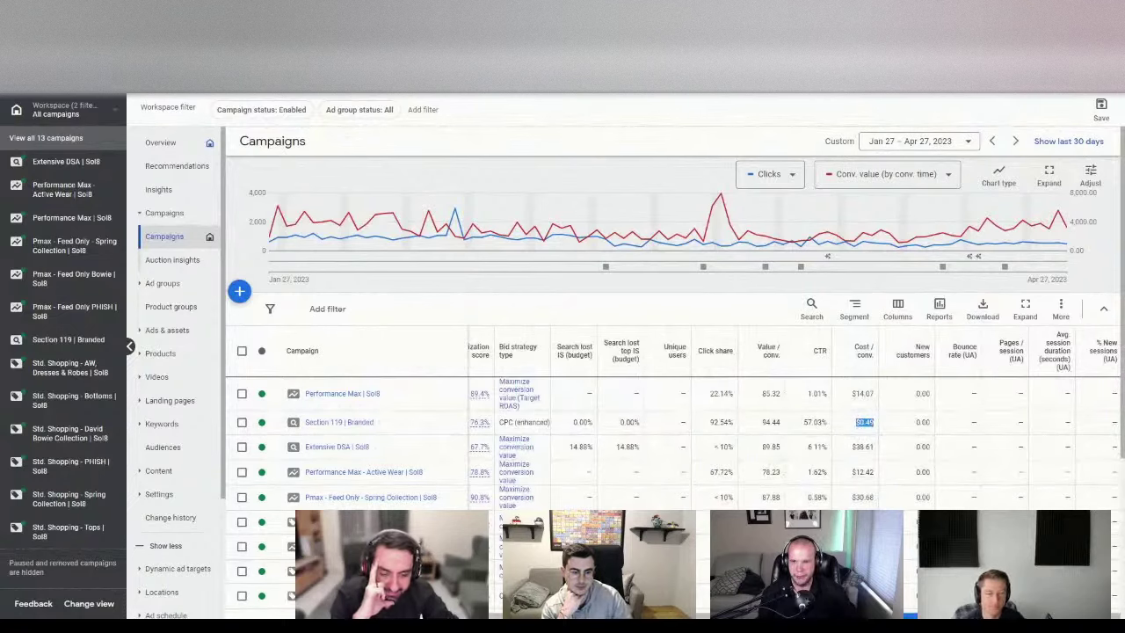
- Open the auction insights of the Section 119 | Branded campaign
scroll(330, 433, "left", 8)
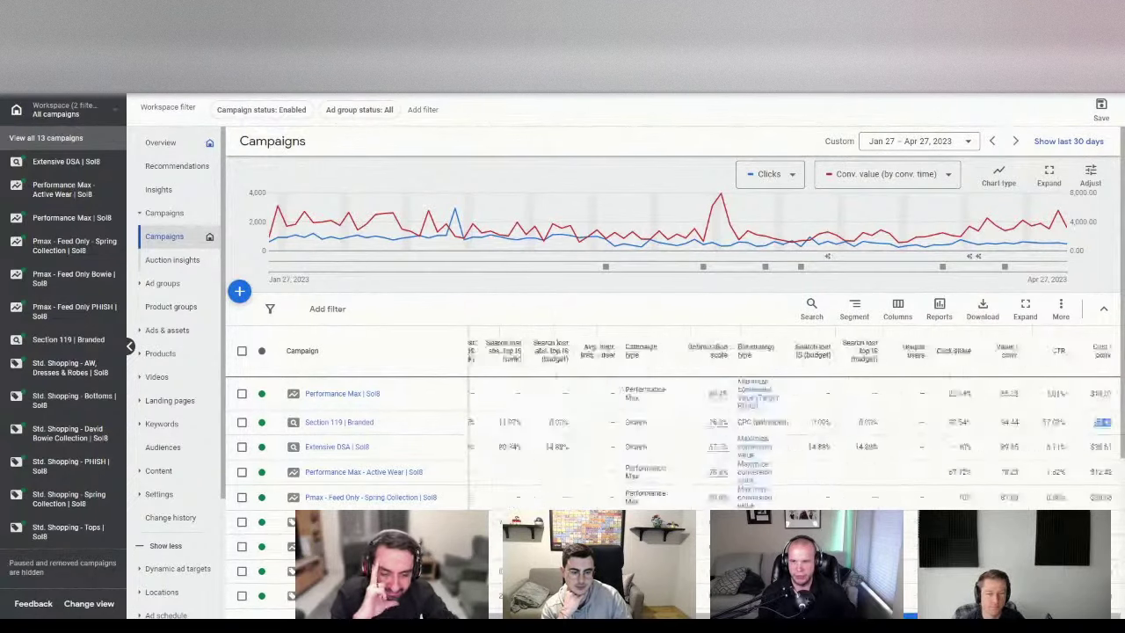
left_click(334, 423)
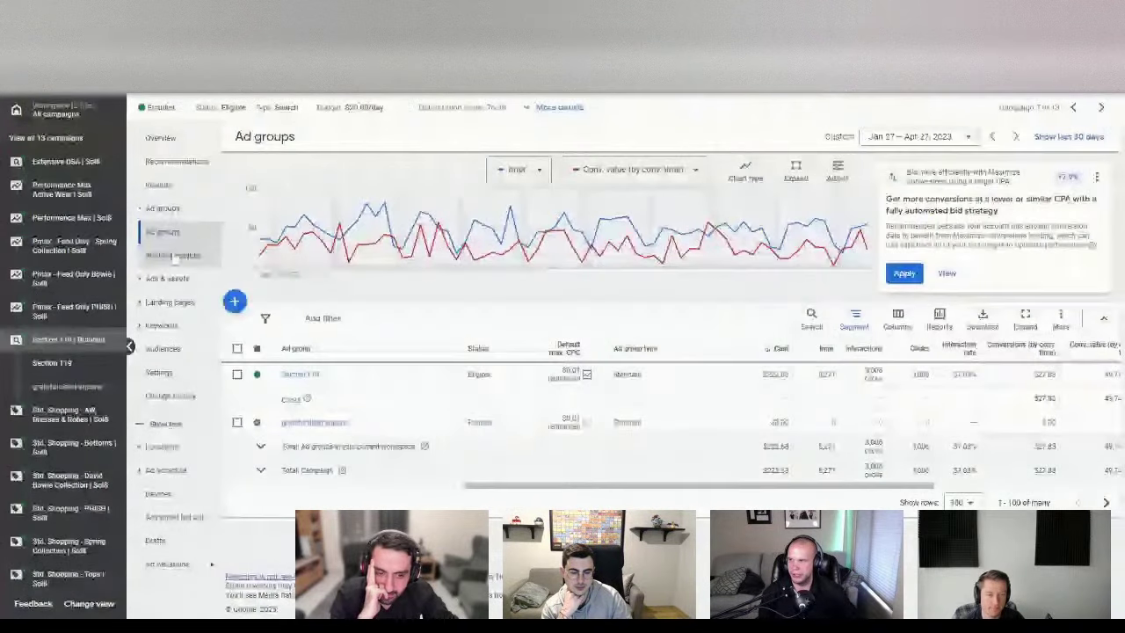
left_click(173, 255)
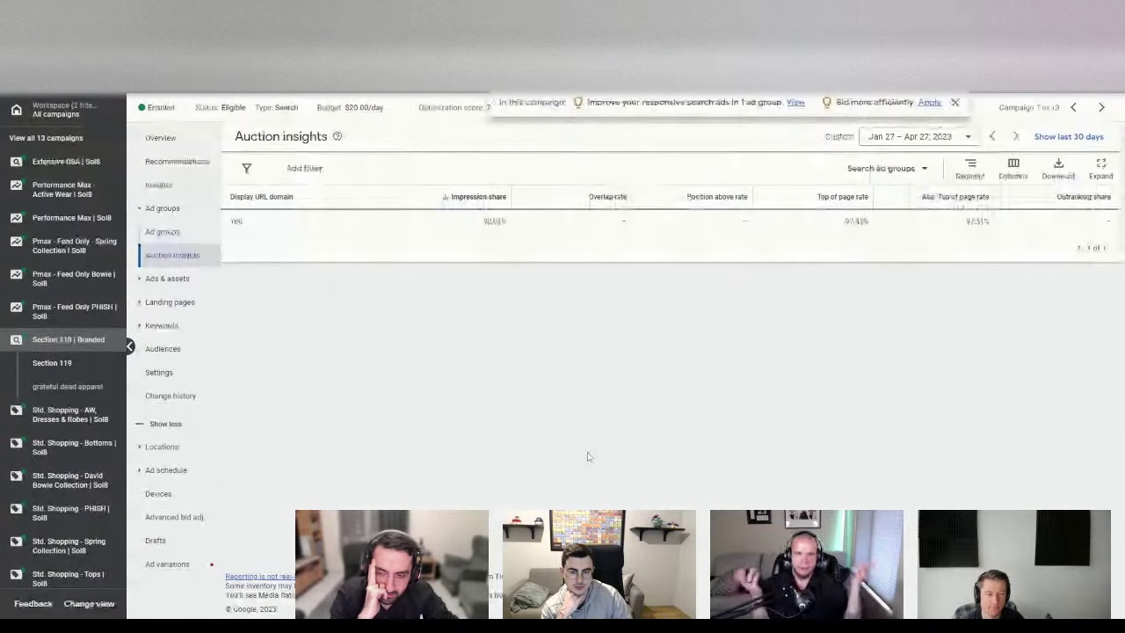
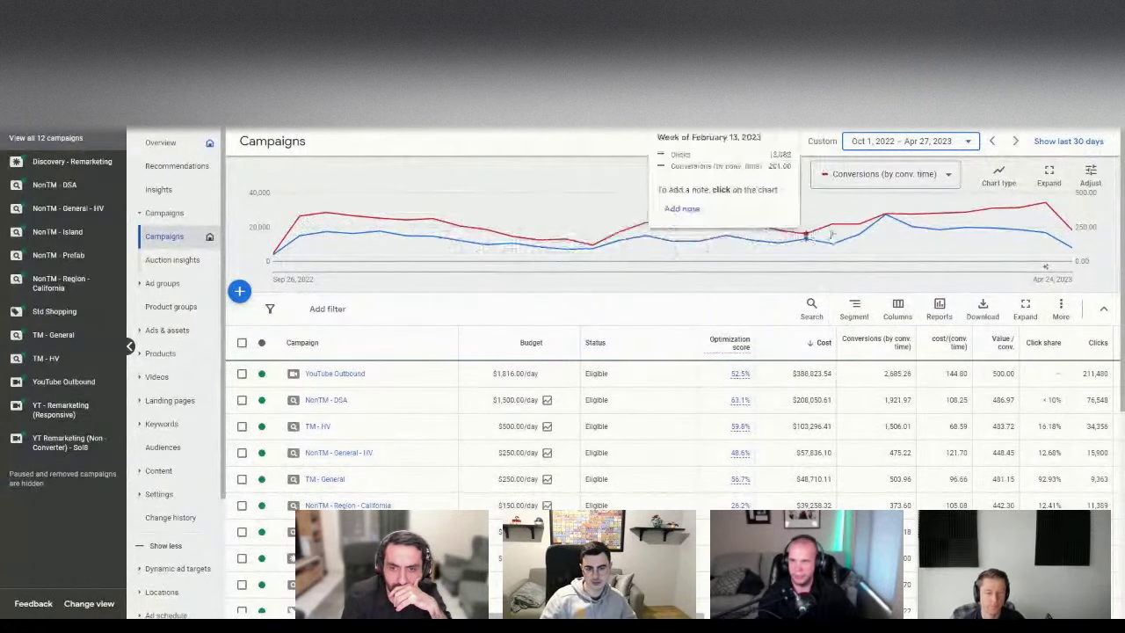
- Set the campaigns report's date range to Nov 1, 2021 – Apr 27, 2023
left_click(906, 140)
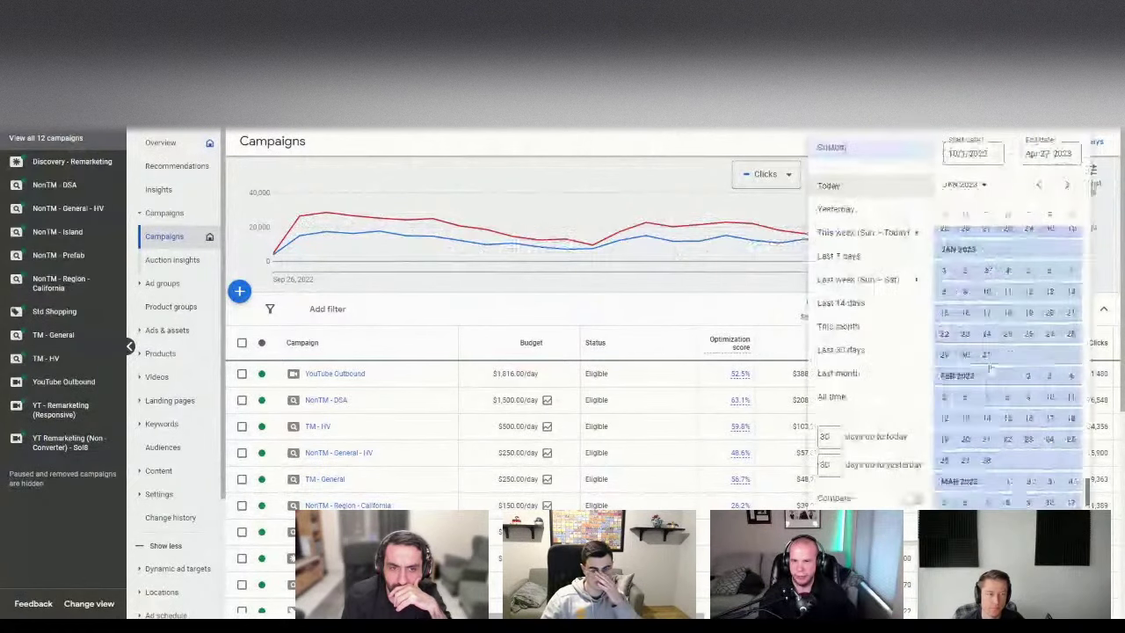
scroll(984, 361, "up", 10)
scroll(986, 367, "up", 6)
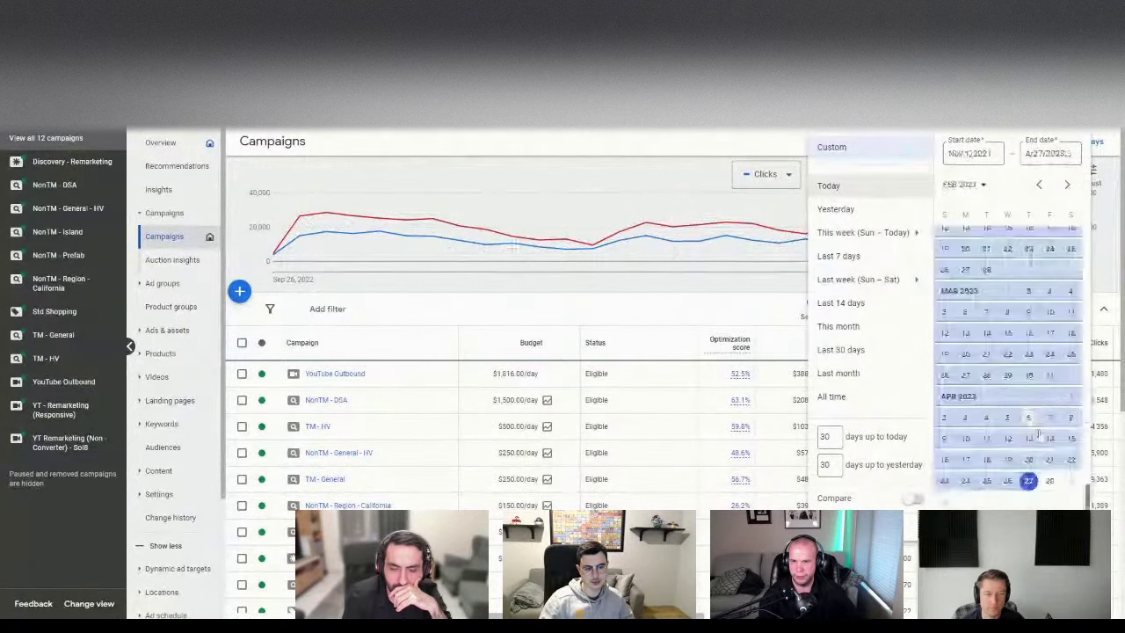
left_click(986, 368)
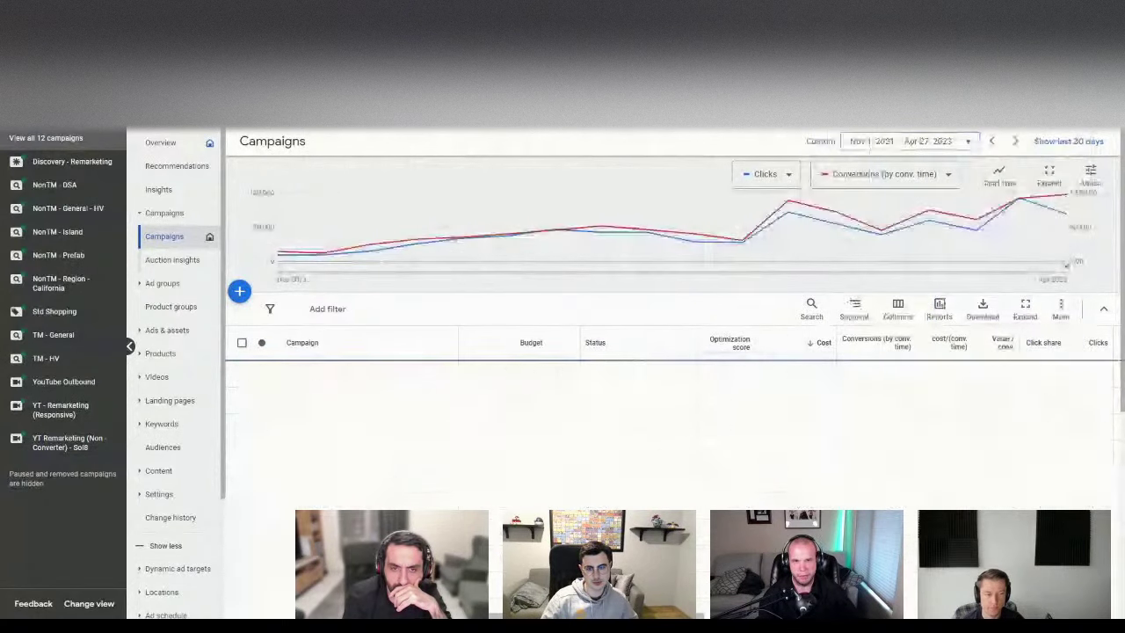
- Chart Cost instead of Clicks against conversions and inspect the November 2021 and April 2023 data points
left_click(790, 175)
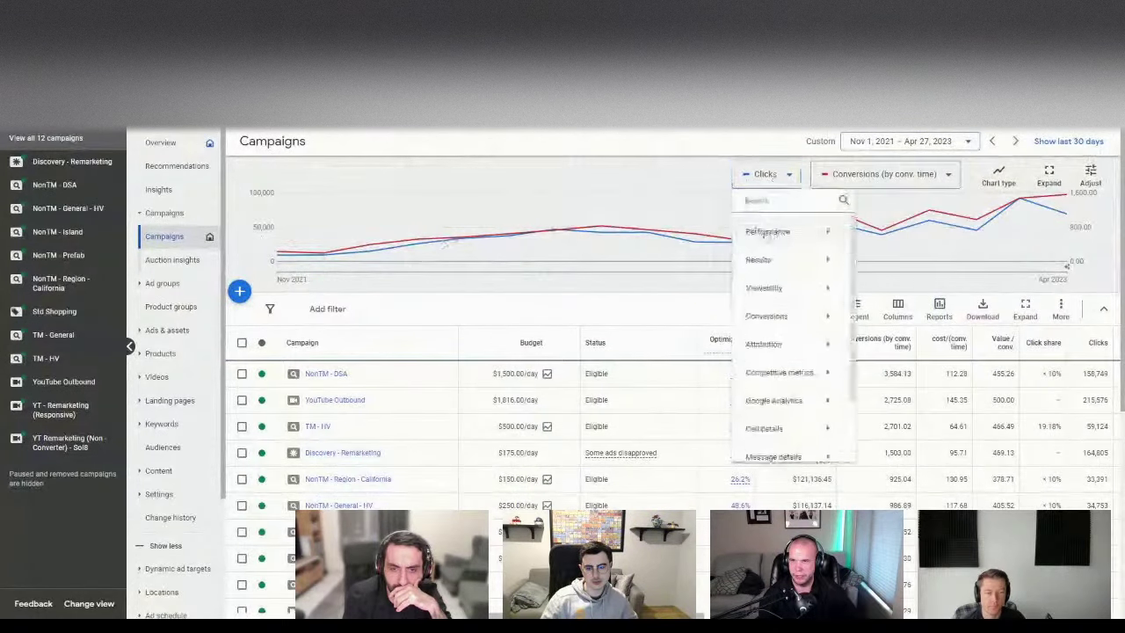
mouse_move(779, 232)
left_click(879, 153)
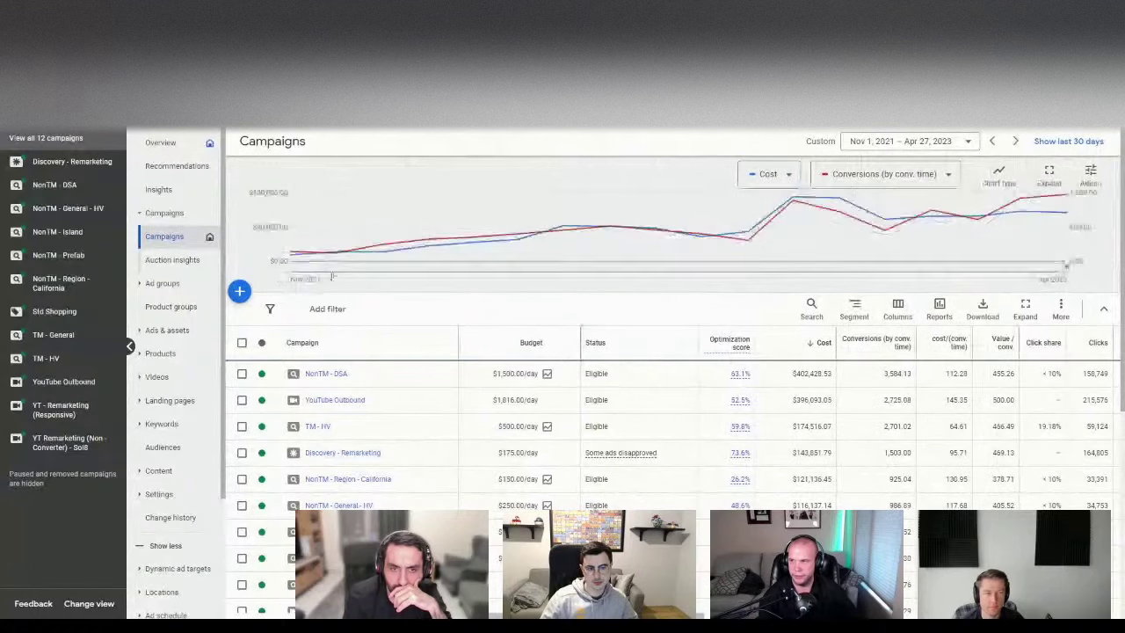
mouse_move(292, 259)
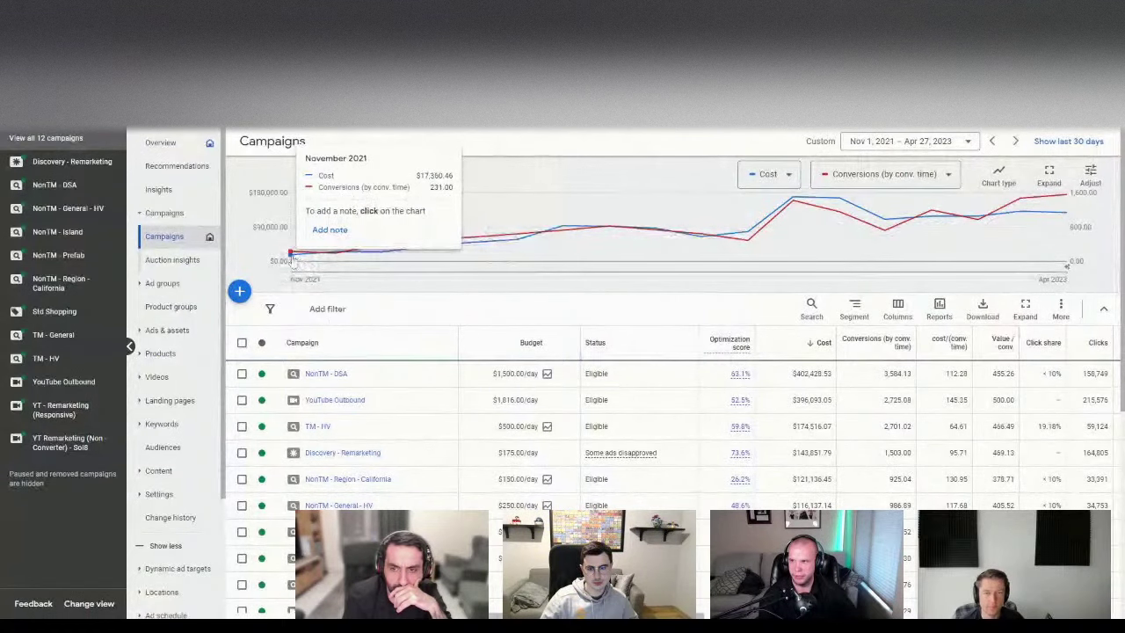
mouse_move(1064, 212)
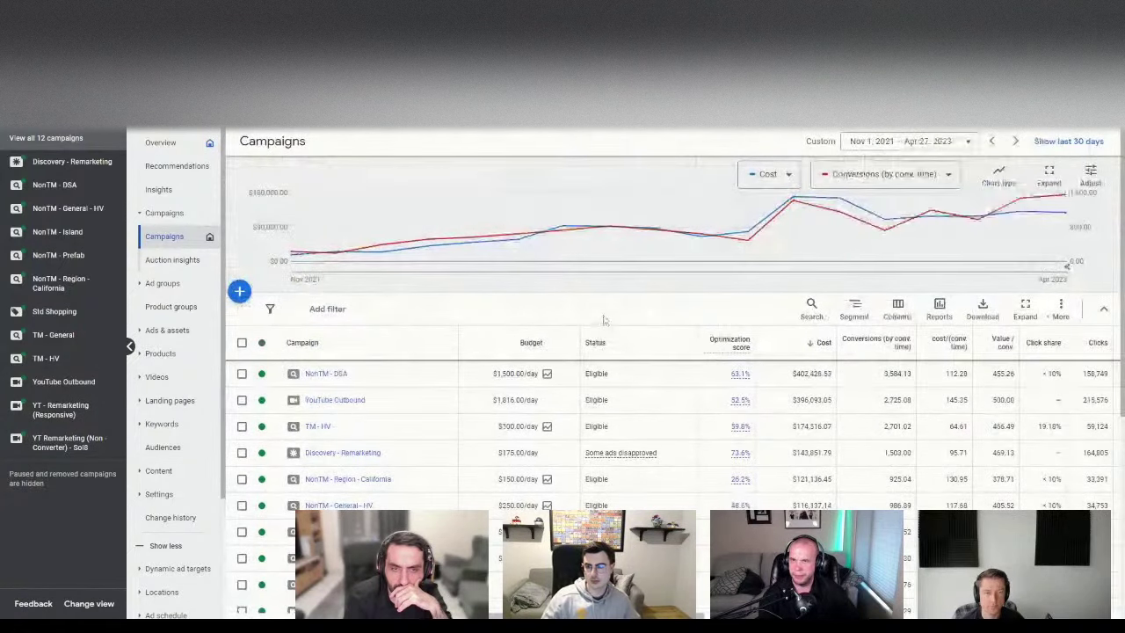
- Set the campaigns report's date range to Feb 1 – Apr 27, 2023
left_click(910, 141)
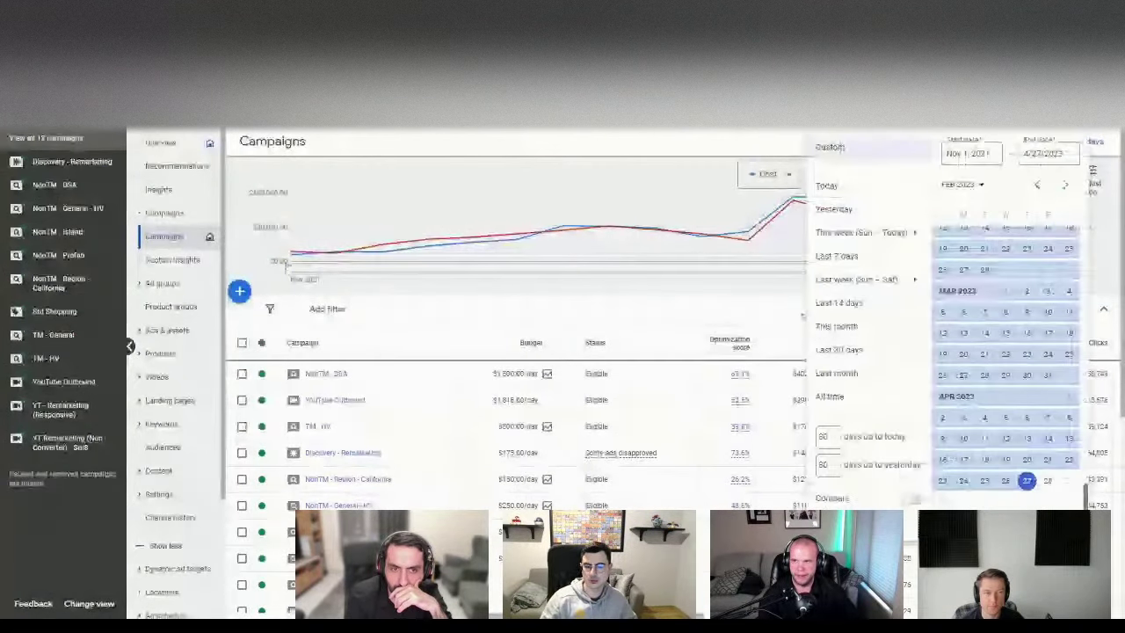
scroll(1002, 425, "up", 2)
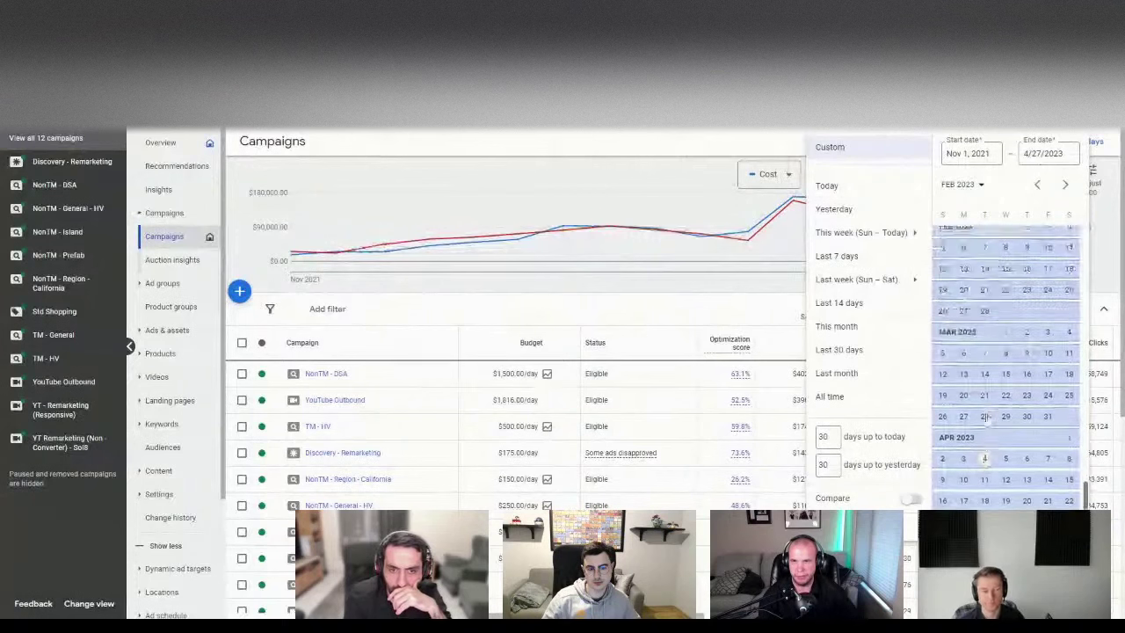
scroll(1006, 425, "up", 2)
left_click(1006, 362)
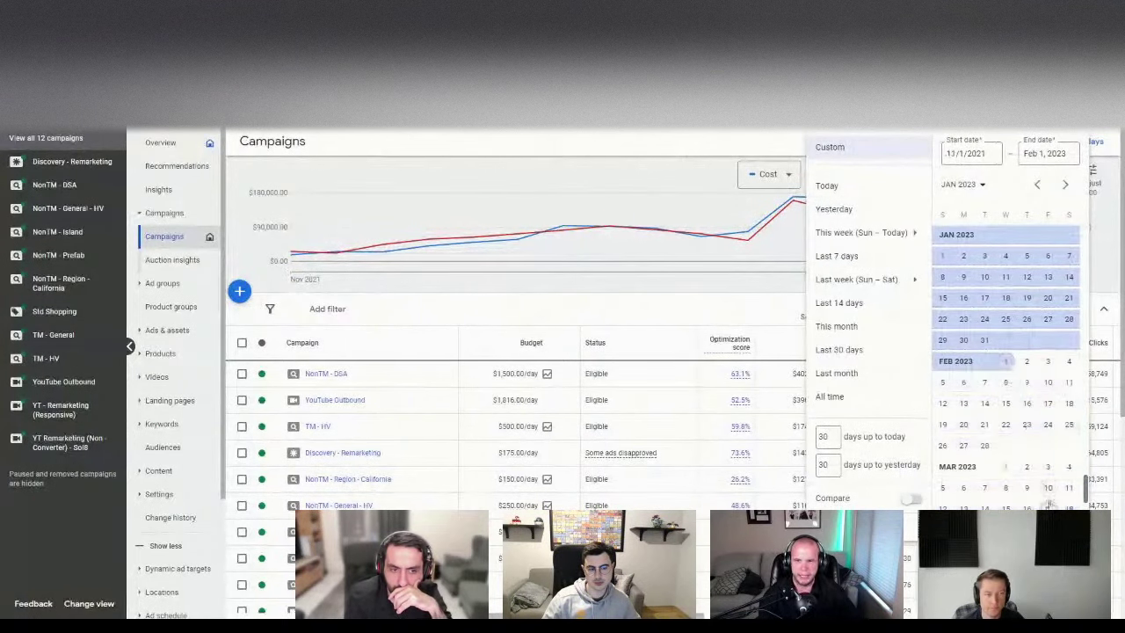
left_click(1007, 362)
scroll(1025, 442, "down", 2)
left_click(1035, 485)
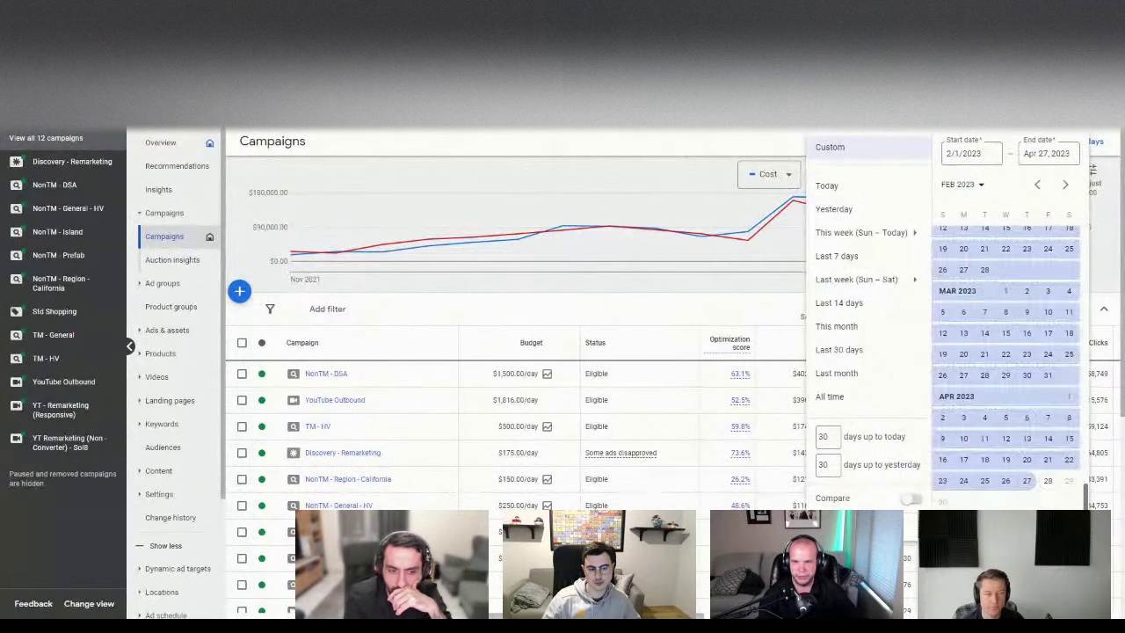
left_click(1055, 532)
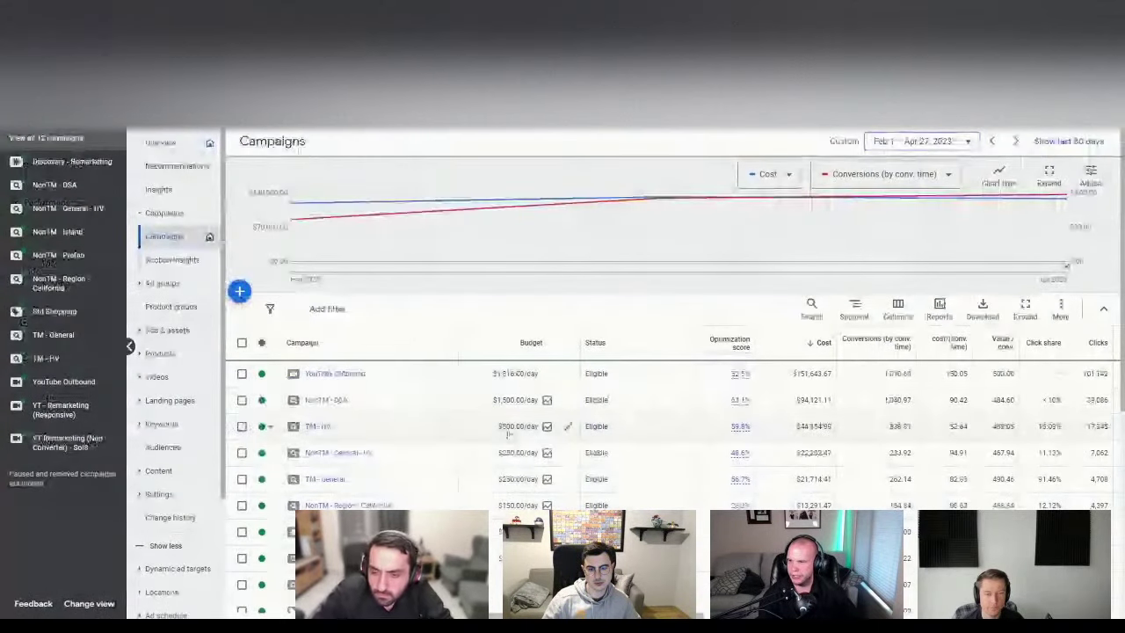
- Open the NonTM - DSA campaign's search terms report and remove its segmentation
left_click(326, 400)
left_click(167, 326)
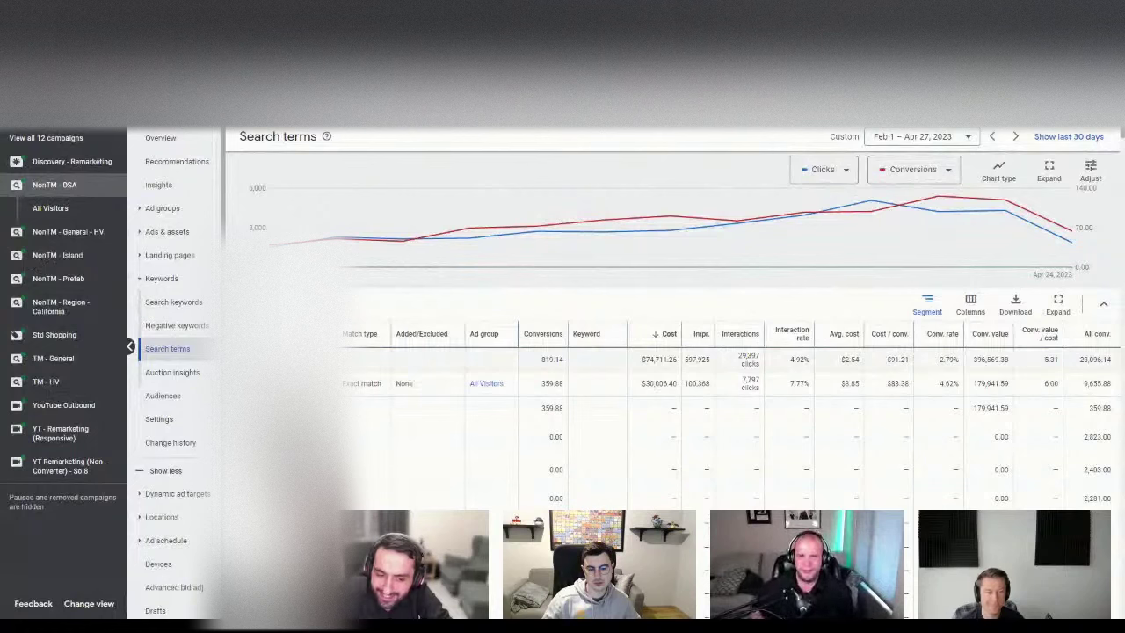
left_click(929, 306)
left_click(819, 289)
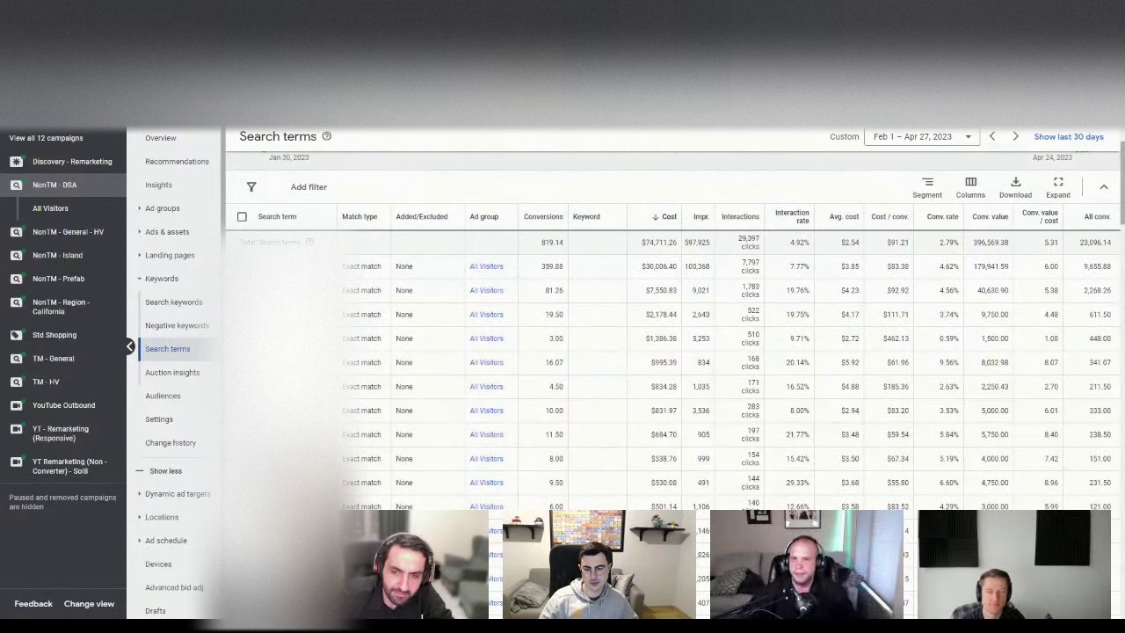
- Set the search terms date range to Jan 1 – Apr 27, 2023, compared with Sep 6 – Dec 31, 2022
left_click(962, 140)
type("1/1/2023")
key("Tab")
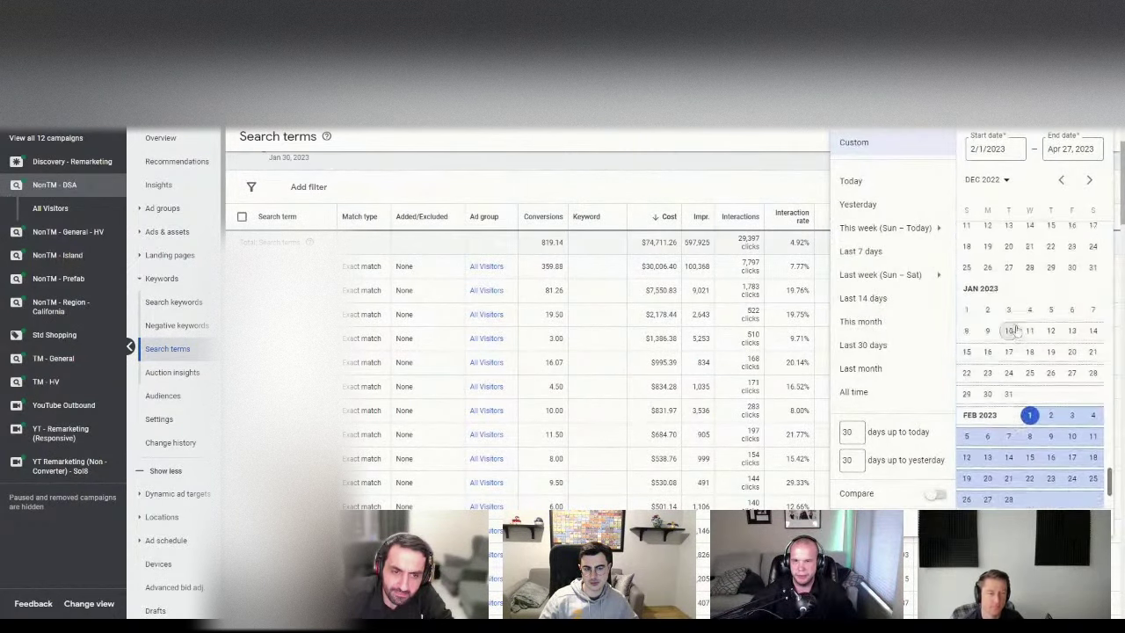
left_click(937, 494)
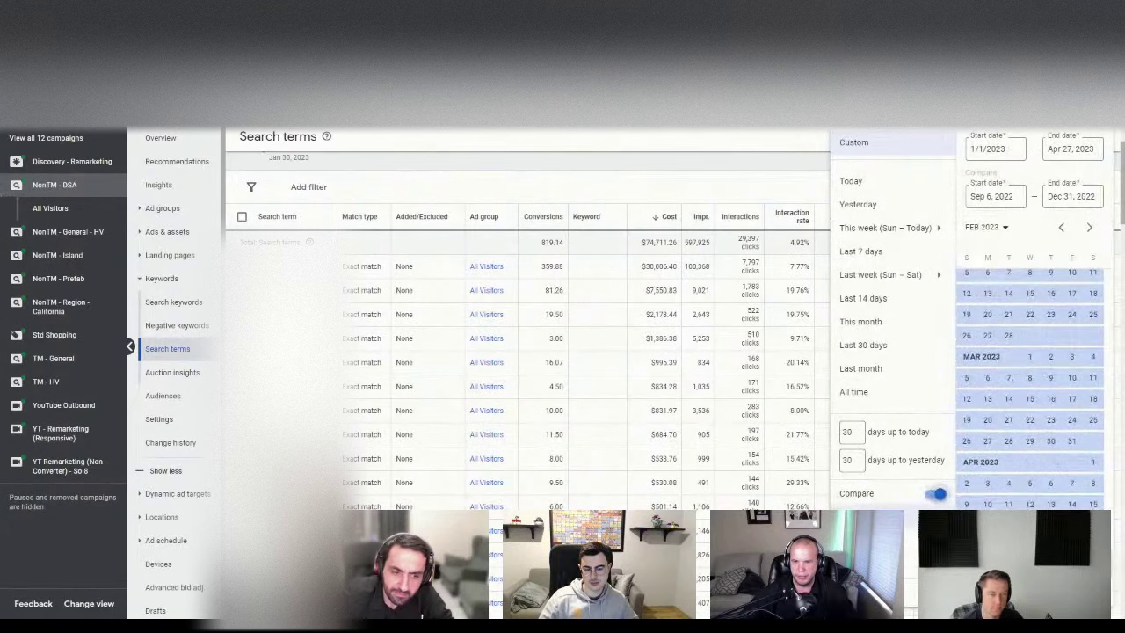
left_click(1081, 536)
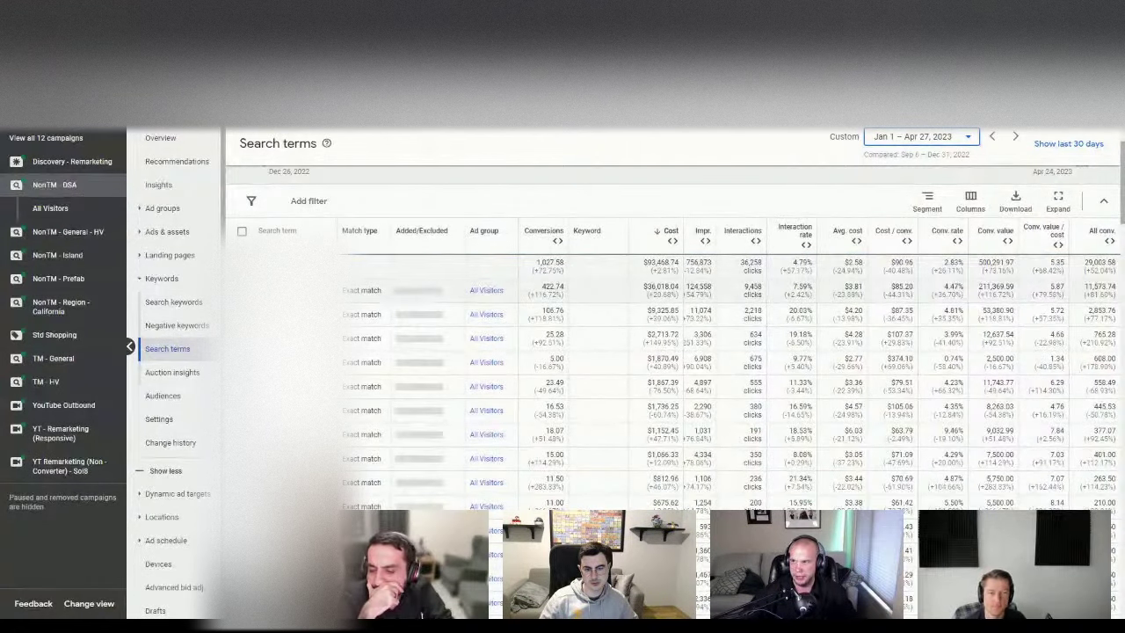
- Expand the Interactions comparison and highlight the first search term's percentage change in clicks
left_click(756, 241)
double_click(875, 317)
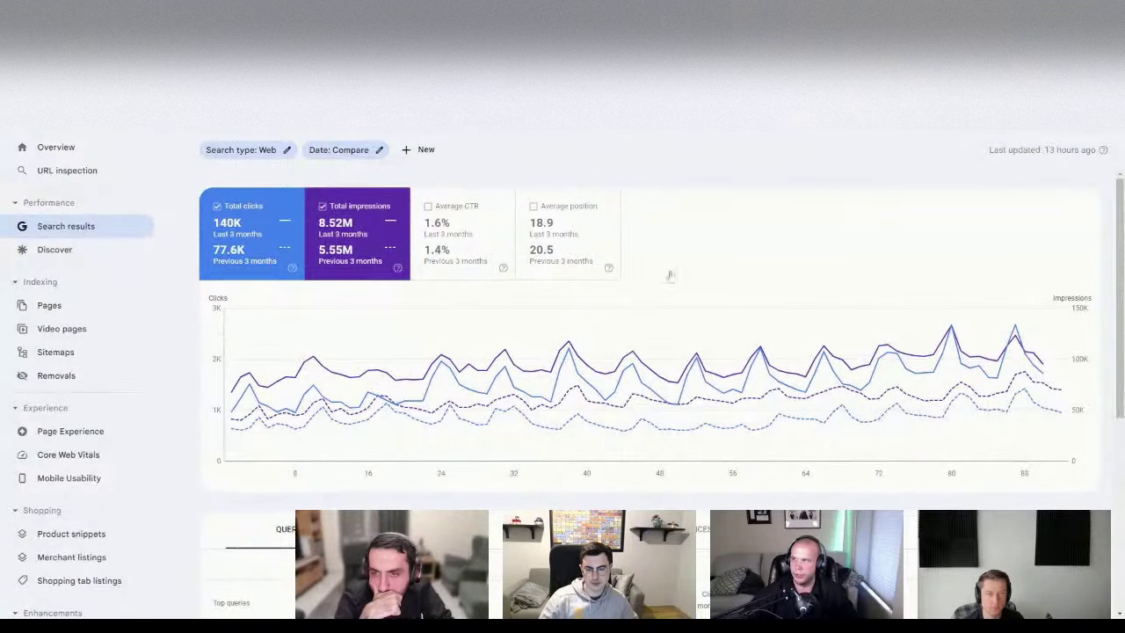
- Switch to Search Console and highlight the fourth query's impressions difference, clicks difference and impression counts in the queries table
scroll(670, 276, "down", 4)
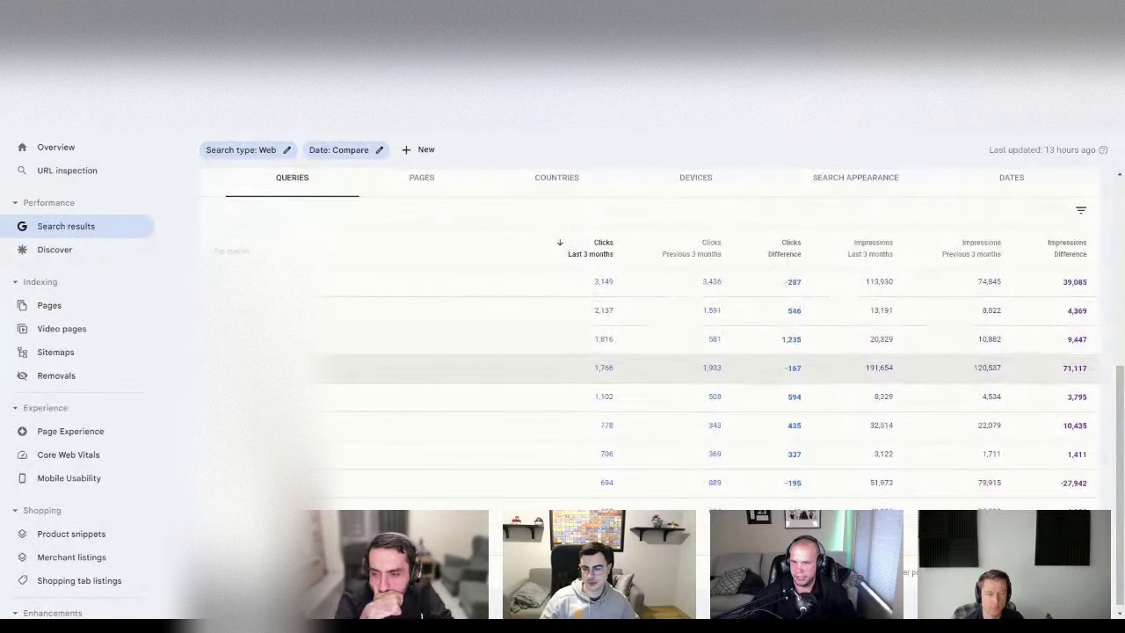
left_click_drag(1062, 368, 1087, 374)
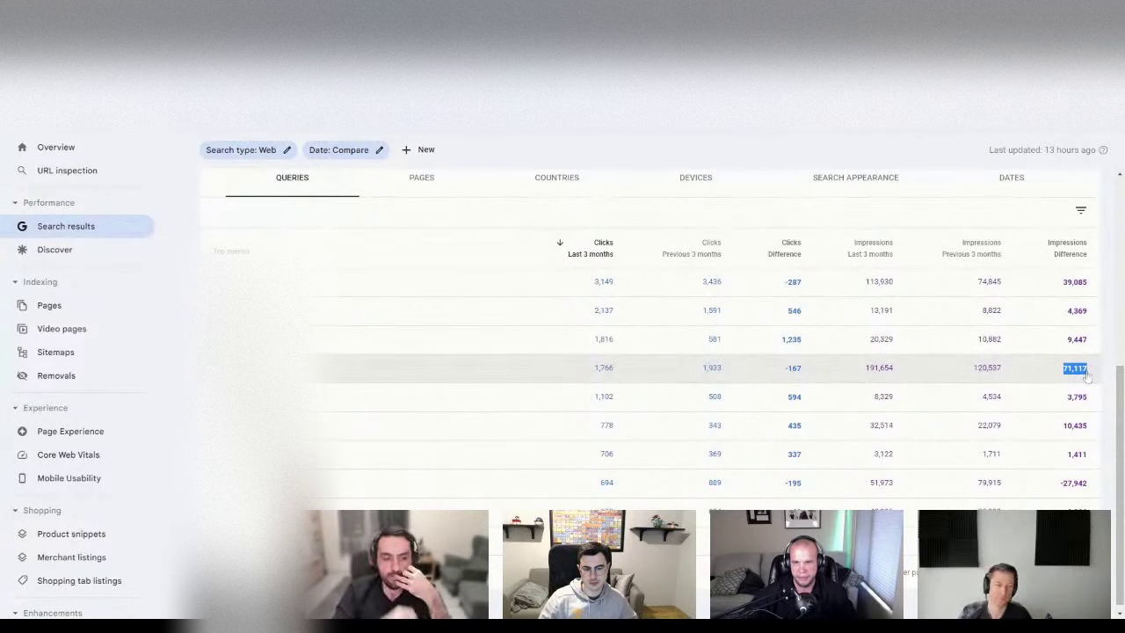
left_click_drag(783, 369, 793, 374)
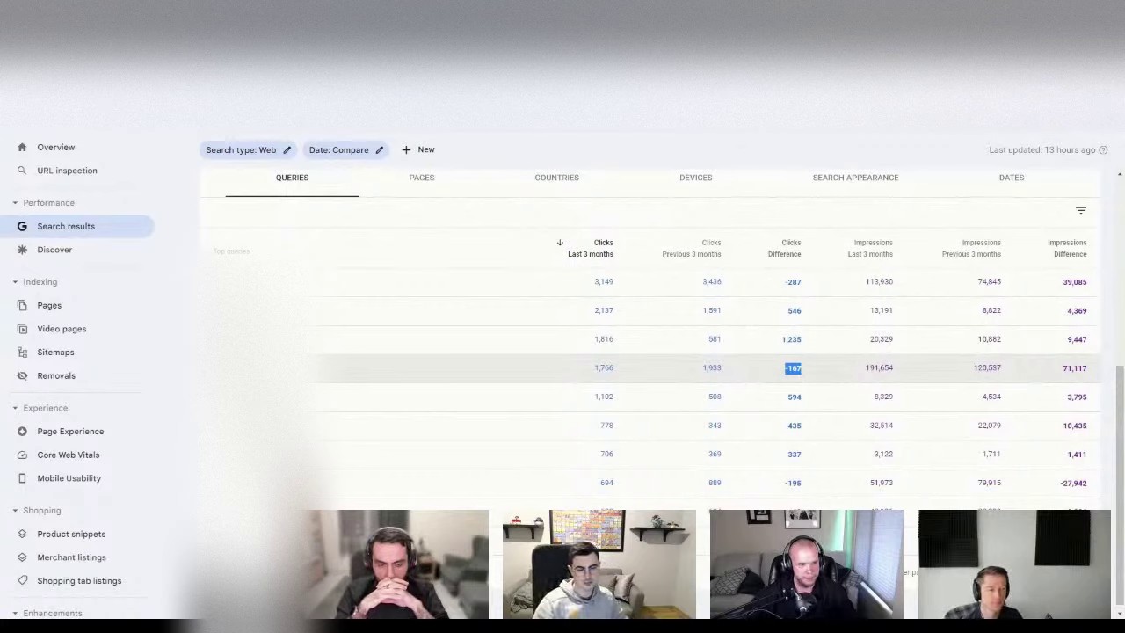
left_click_drag(821, 379, 913, 378)
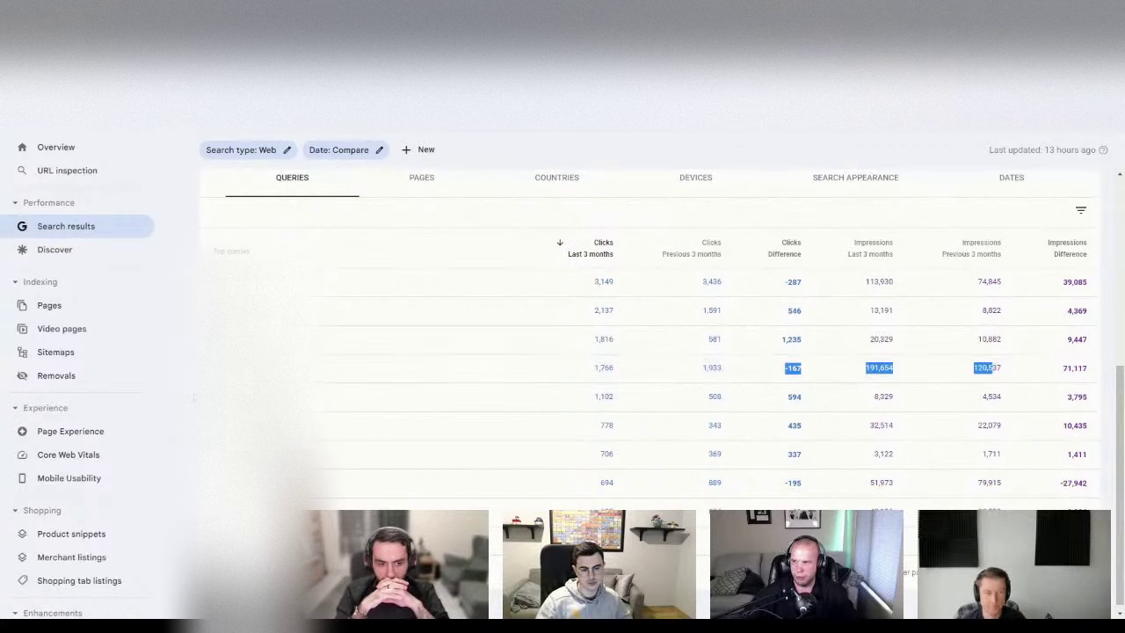
left_click(378, 364)
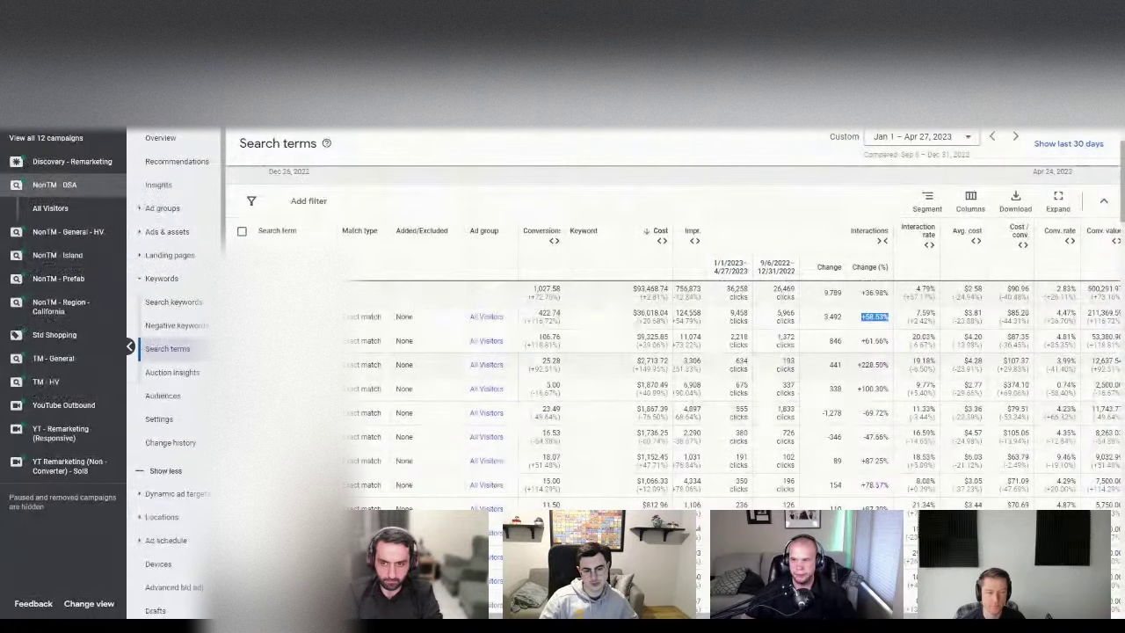
- Switch back to Google Ads and highlight the first search term's current-period clicks and its absolute change in clicks
left_click_drag(728, 311, 767, 319)
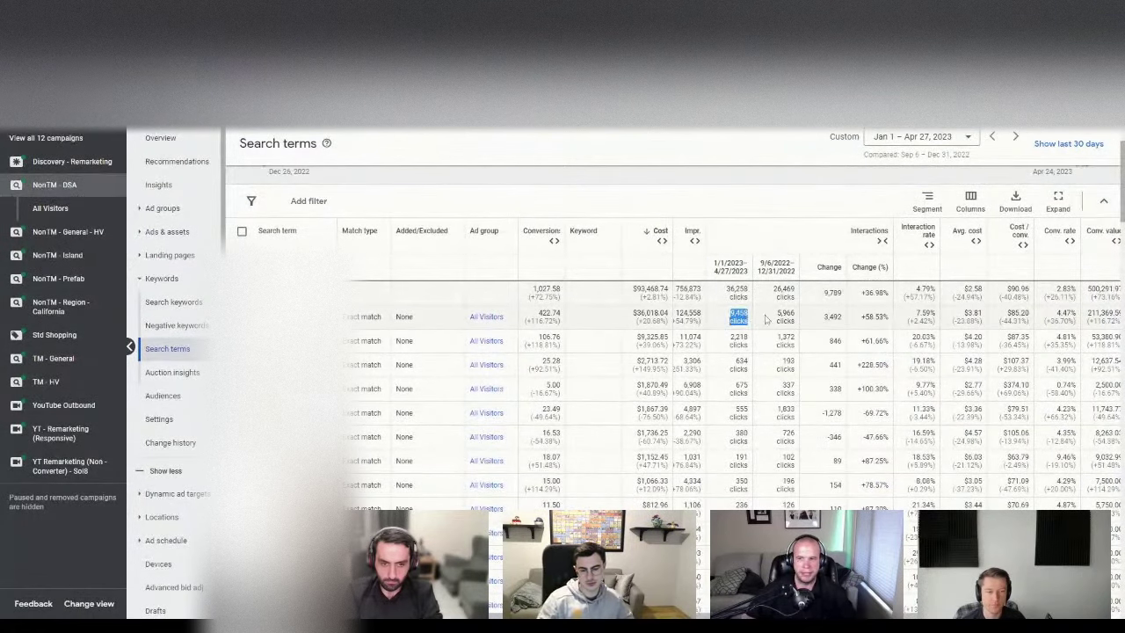
left_click(822, 326)
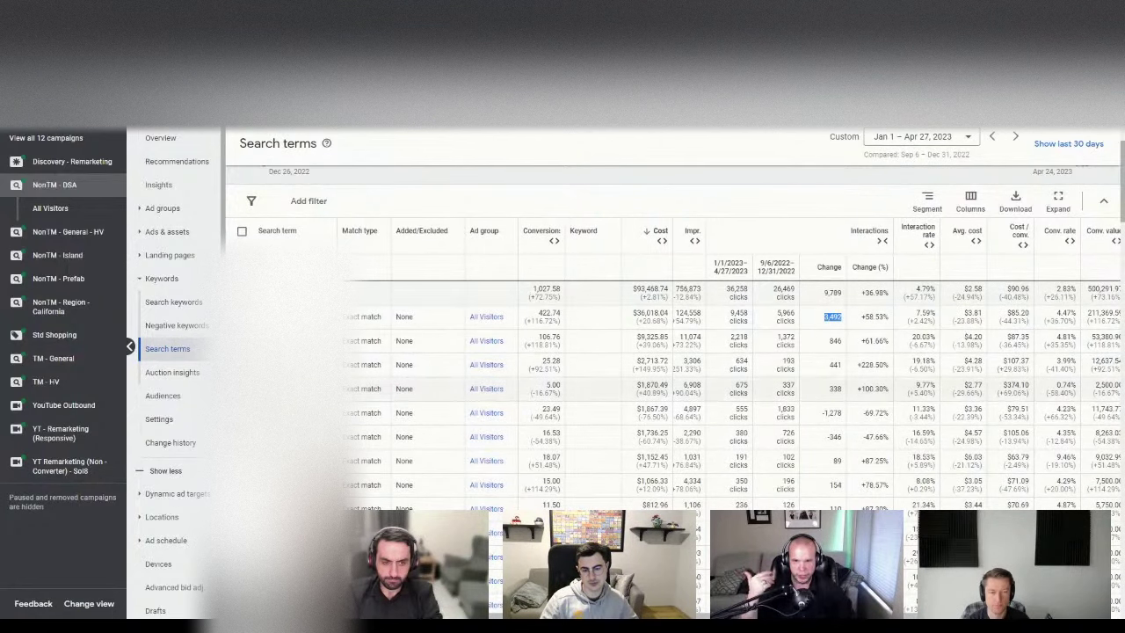
- Return to Search Console, add average position to the performance chart and review the queries table again
key("ctrl+Tab")
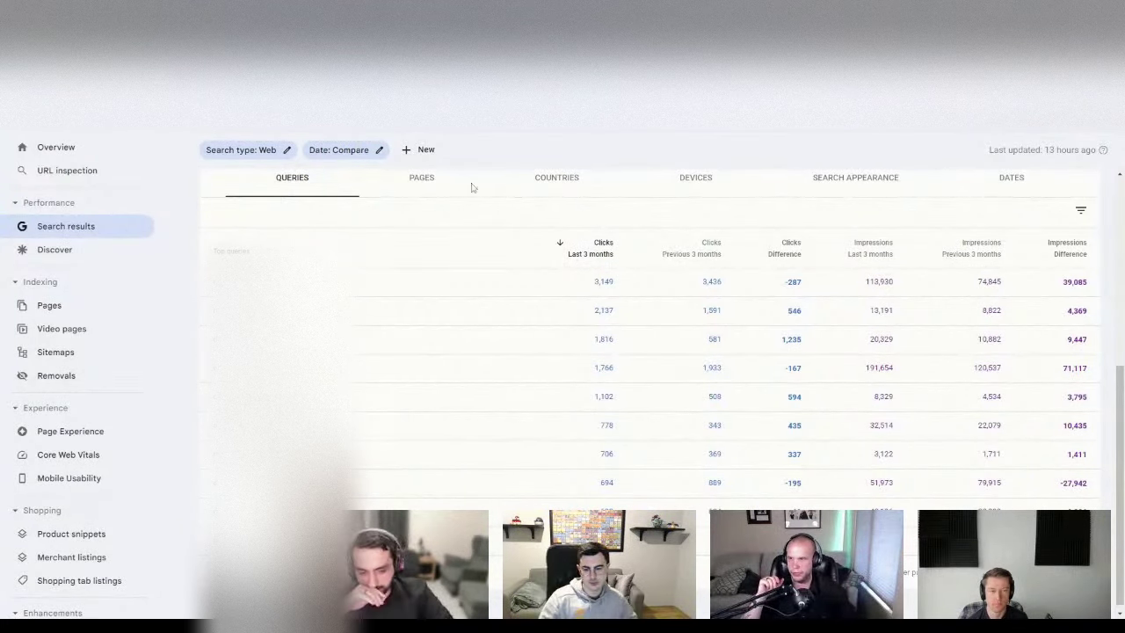
scroll(472, 187, "up", 5)
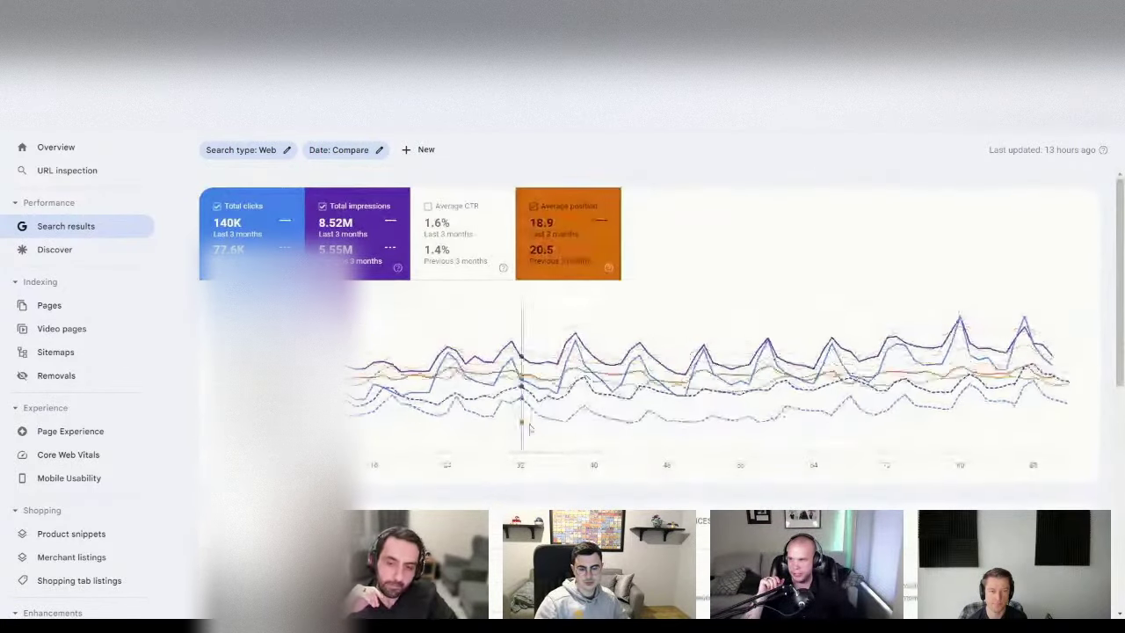
scroll(530, 428, "down", 5)
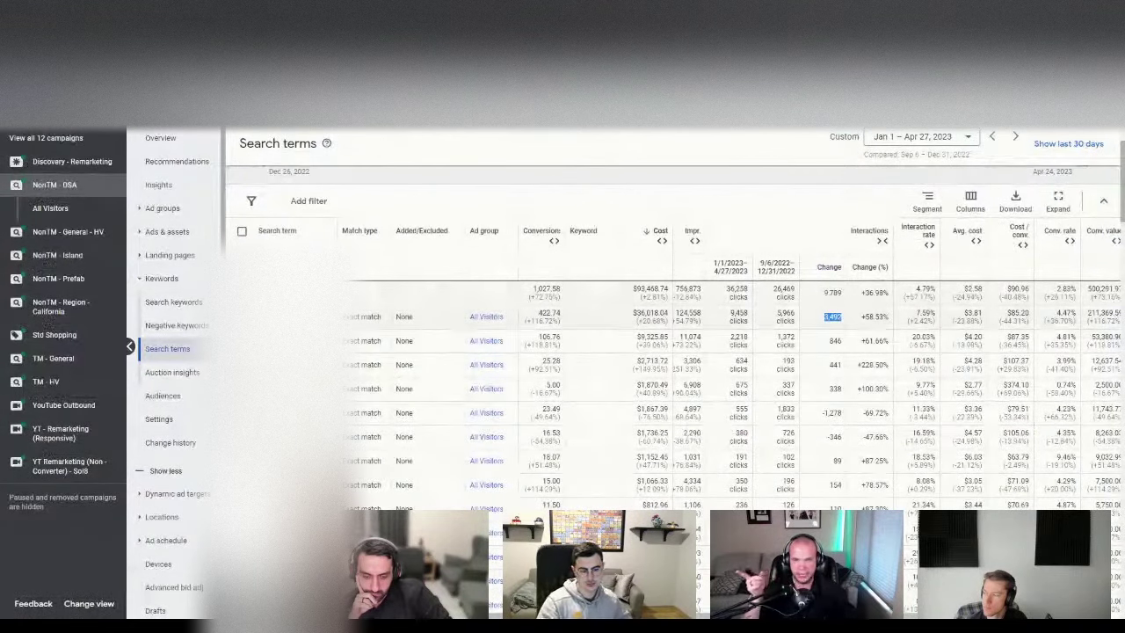
- In Google Ads, highlight the first search term's cost per conversion and its percentage changes in conversion rate and cost
left_click_drag(1003, 323, 1028, 309)
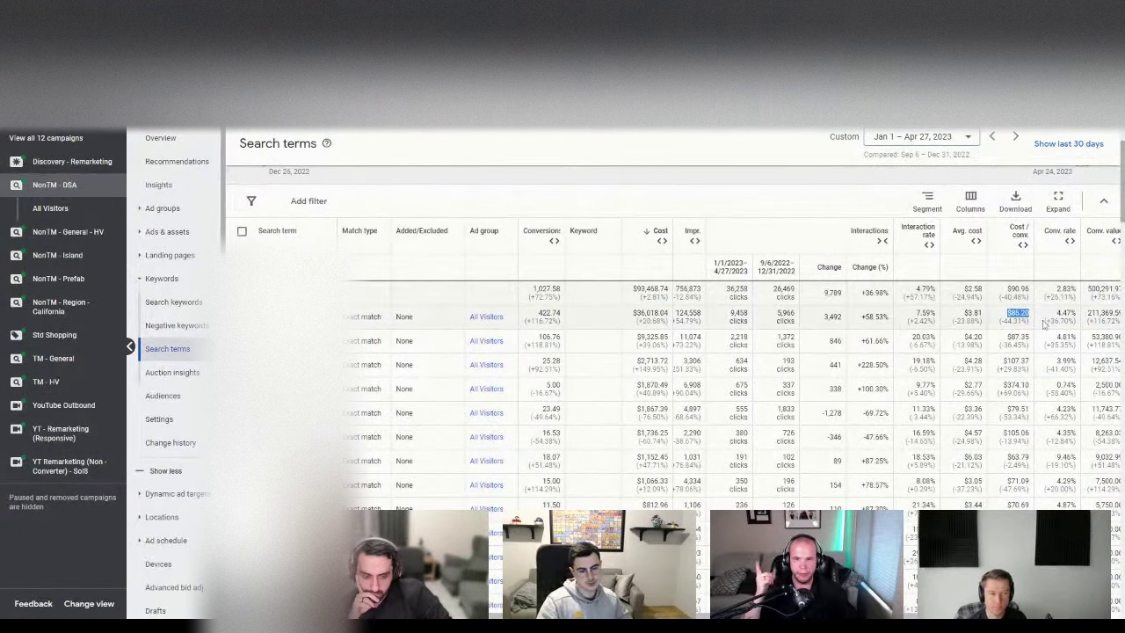
left_click_drag(1045, 323, 1075, 322)
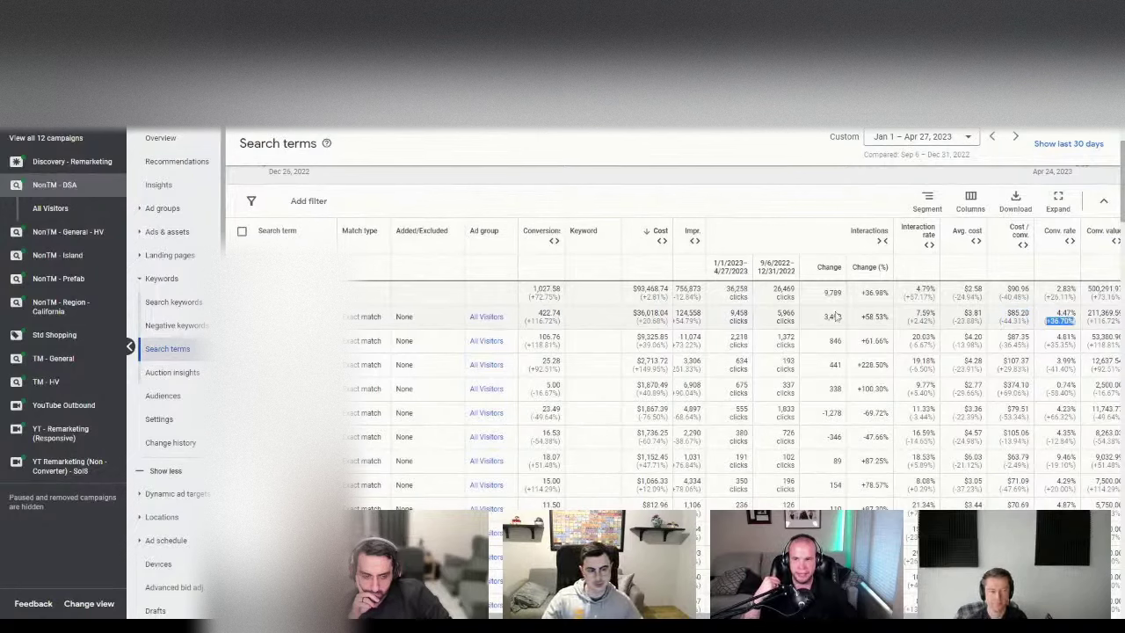
left_click_drag(636, 321, 663, 321)
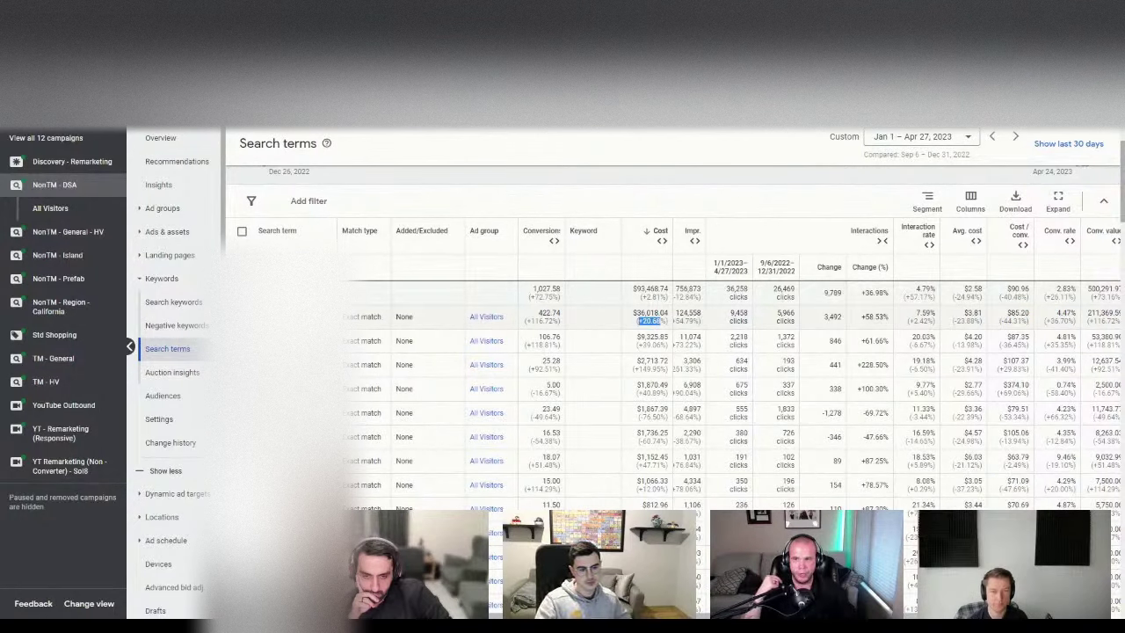